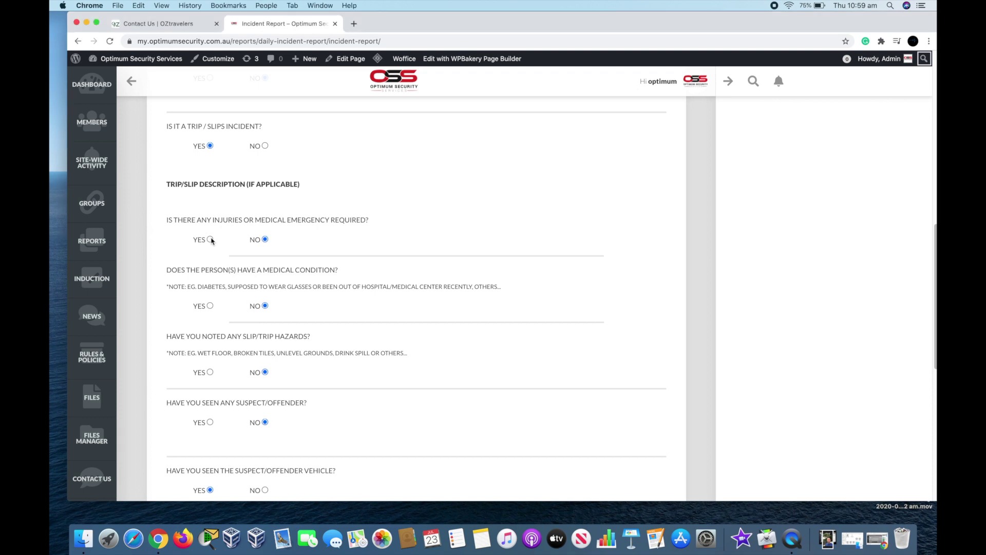
Test the incident report's conditional fields by switching the Yes/No answers for injuries, slip/trip hazards and suspect/offender seen
click(210, 240)
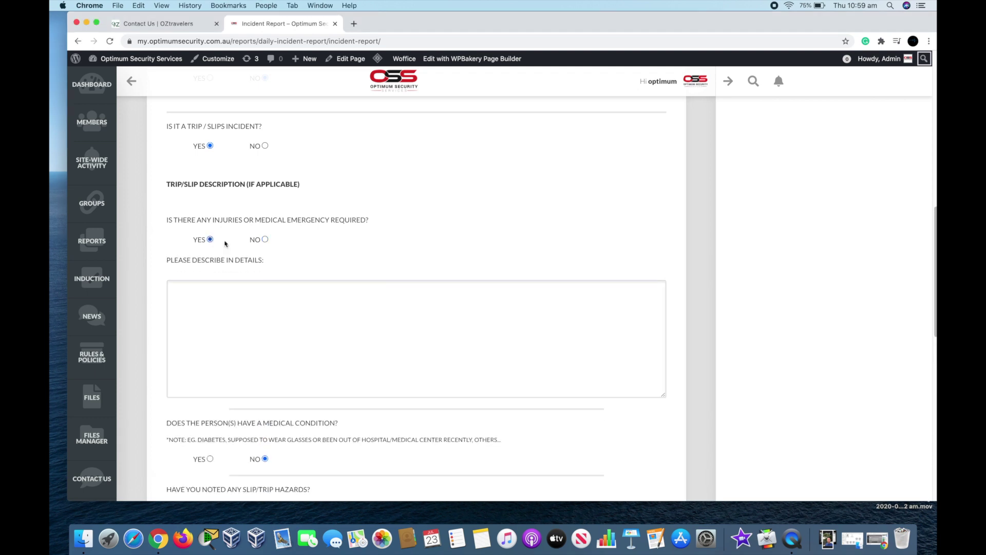
click(266, 239)
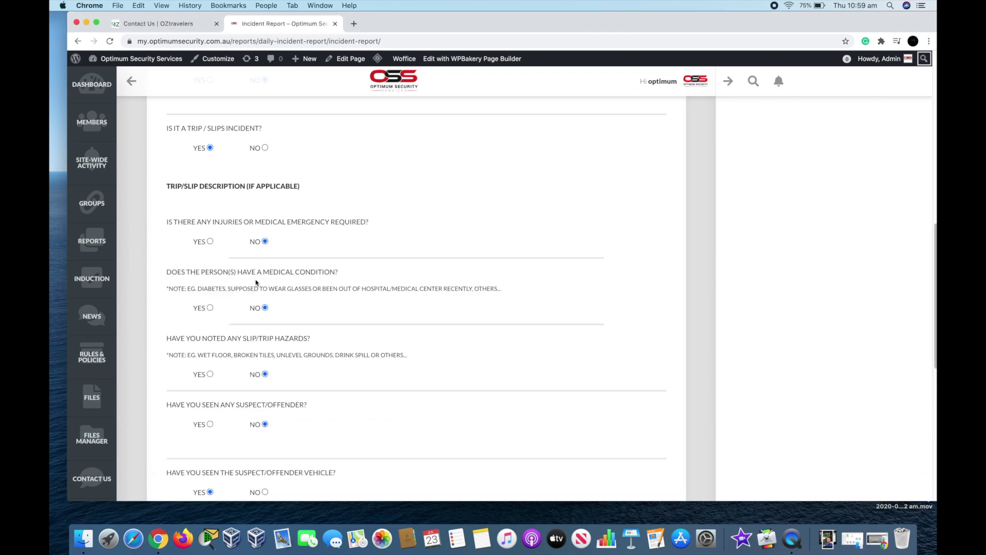
click(209, 374)
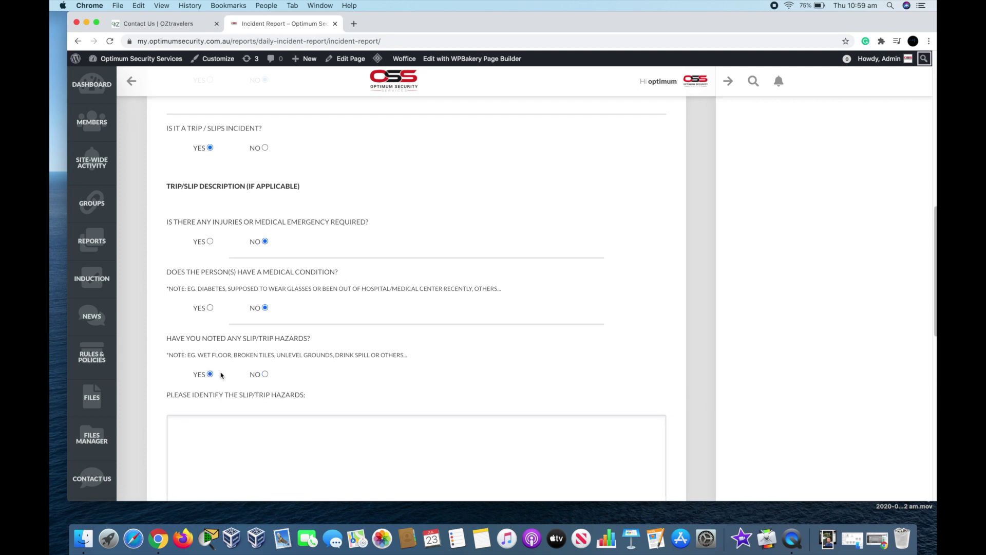
scroll(287, 388, down, 2)
scroll(288, 389, down, 1)
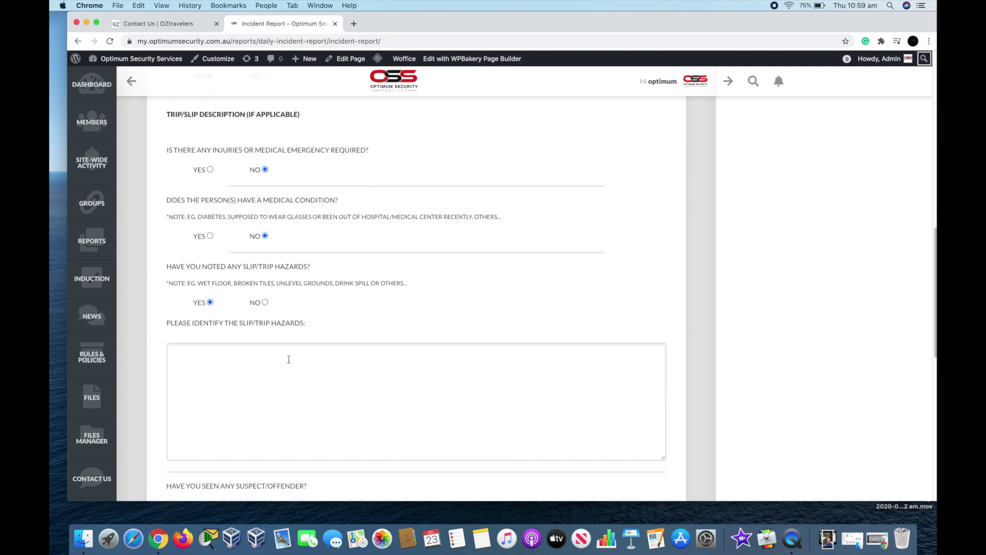
click(266, 302)
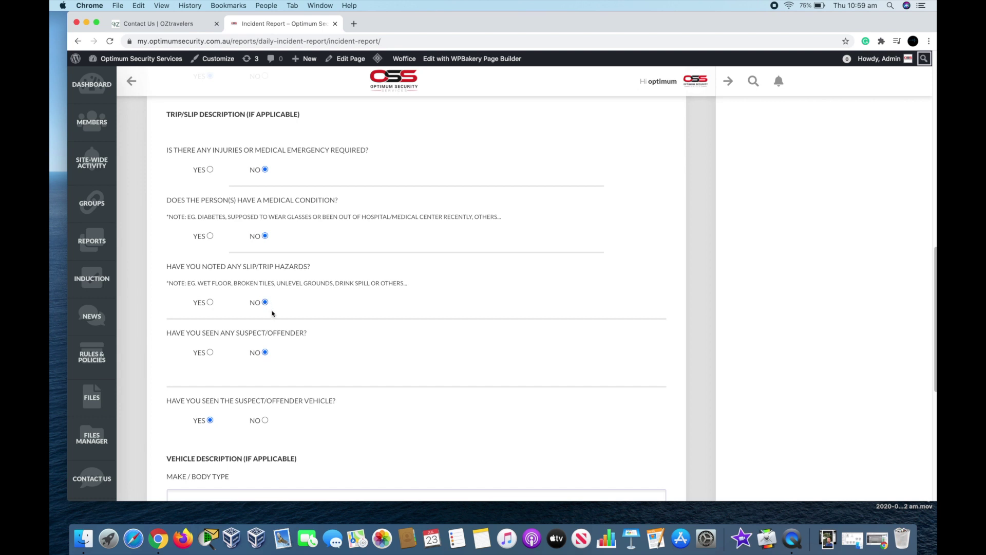
click(210, 355)
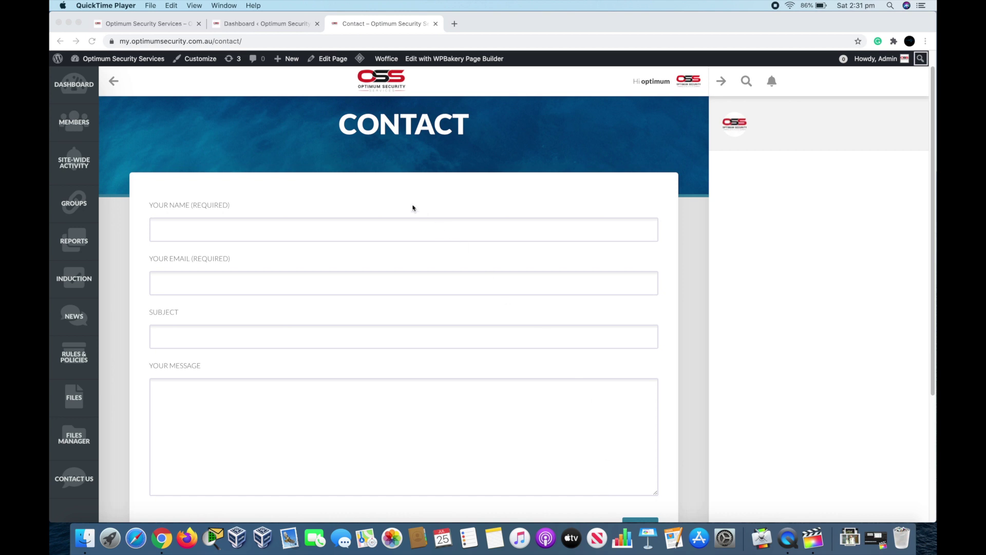
Search the WordPress plugin directory for "contact form 7 conditional" from the site's admin dashboard
click(268, 24)
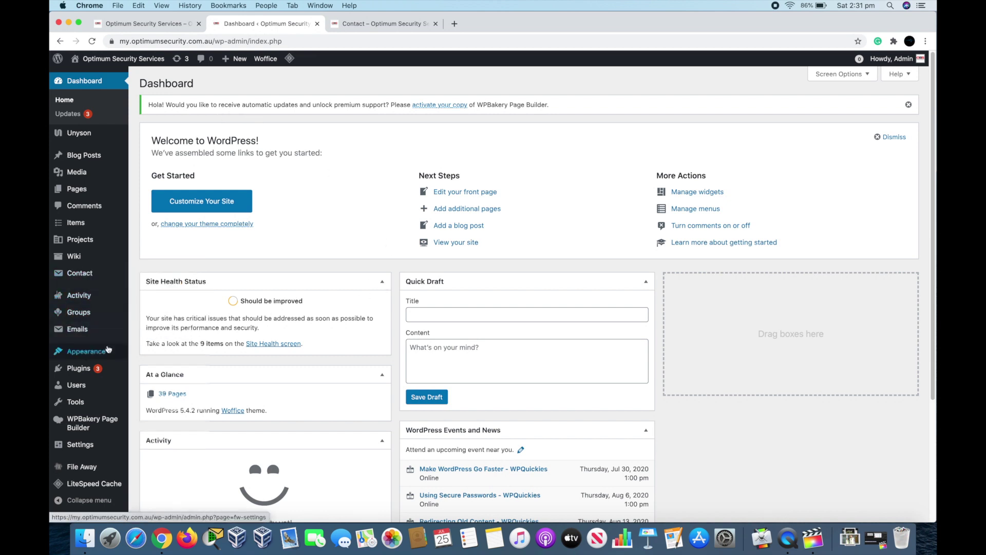
mouse_move(100, 369)
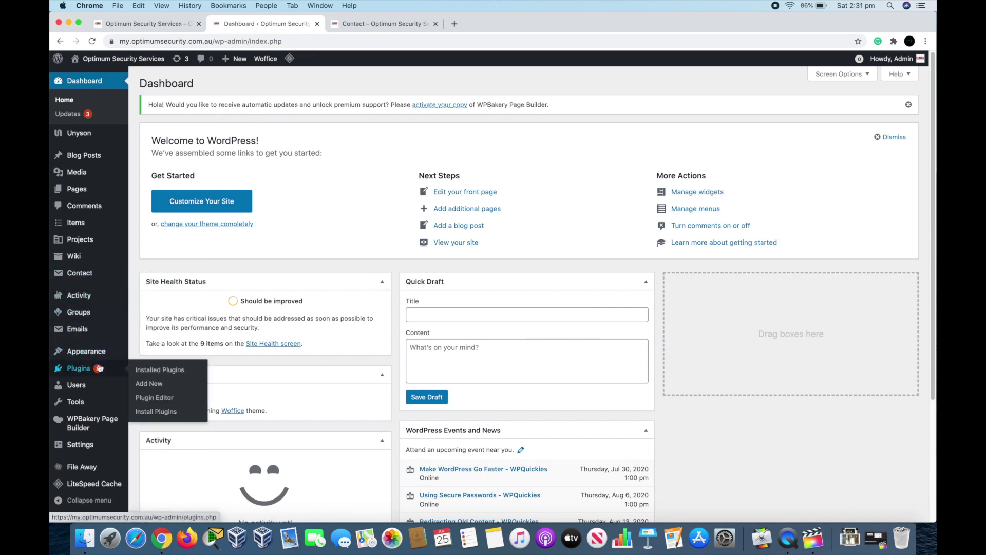
click(149, 383)
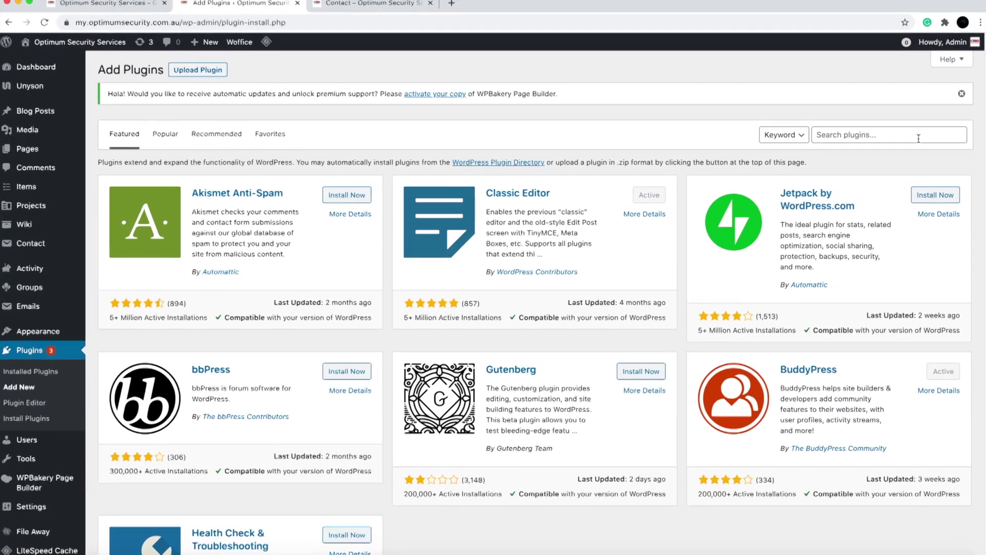
click(945, 138)
text(contac)
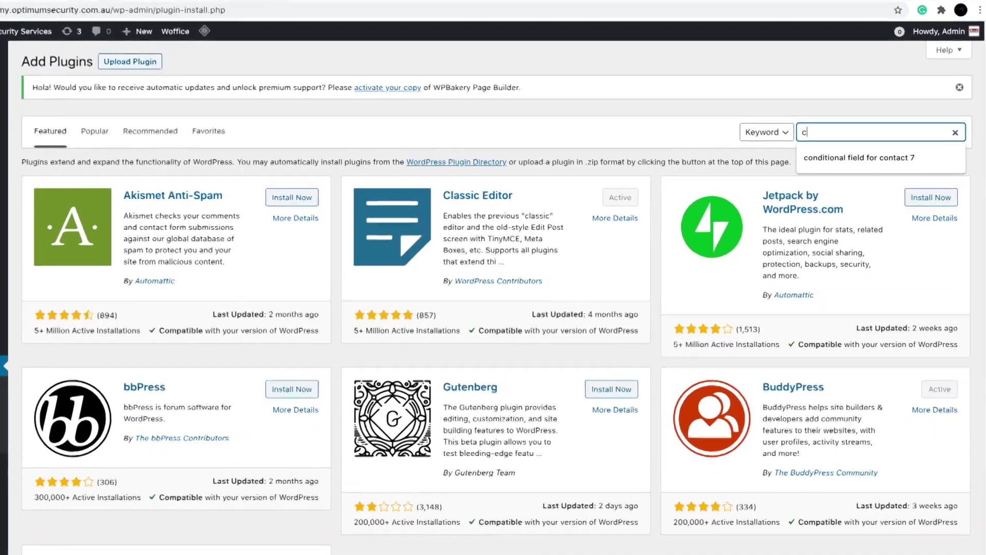
text(t form 7 co)
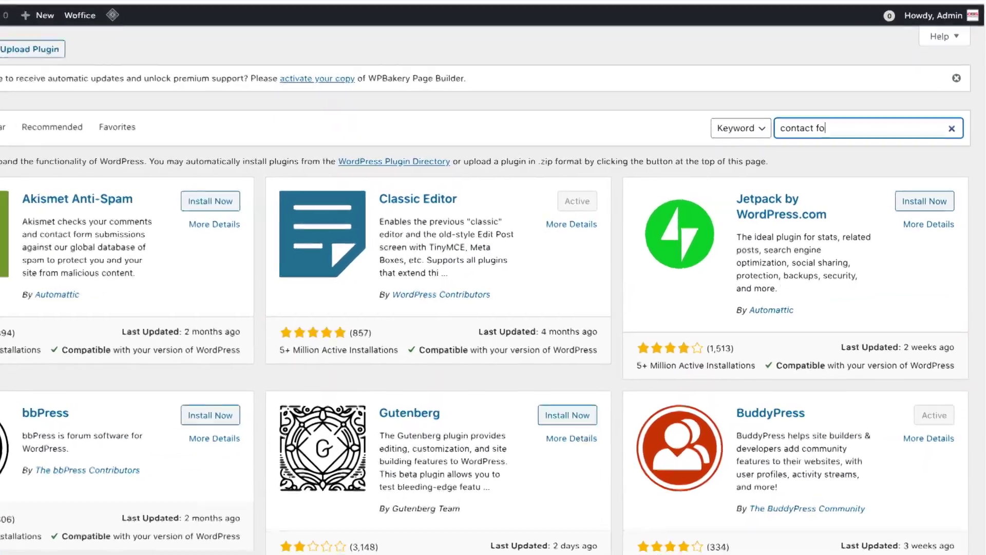
text(nditional)
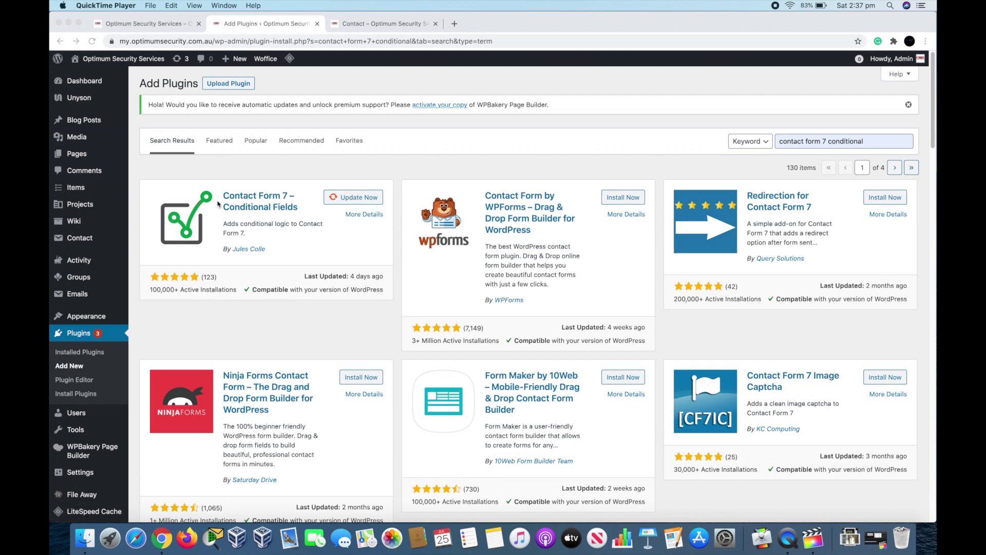
Open the "Contact us" form for editing from the list of contact forms
click(221, 160)
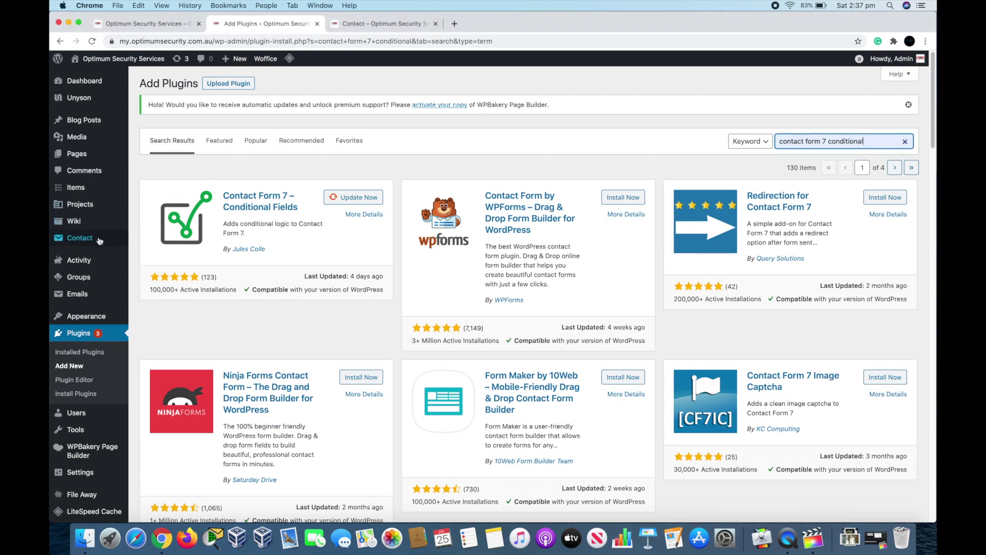
mouse_move(91, 244)
click(164, 250)
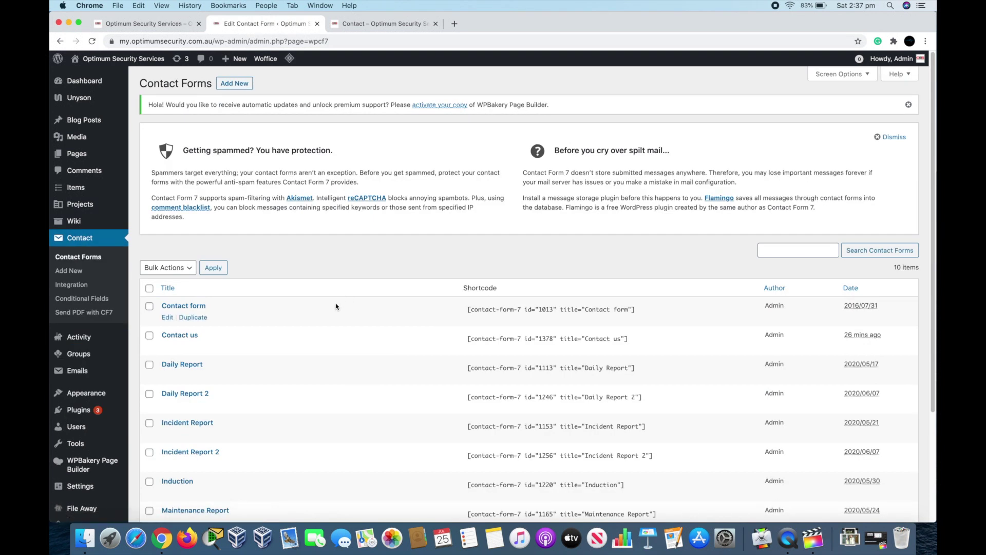
click(168, 347)
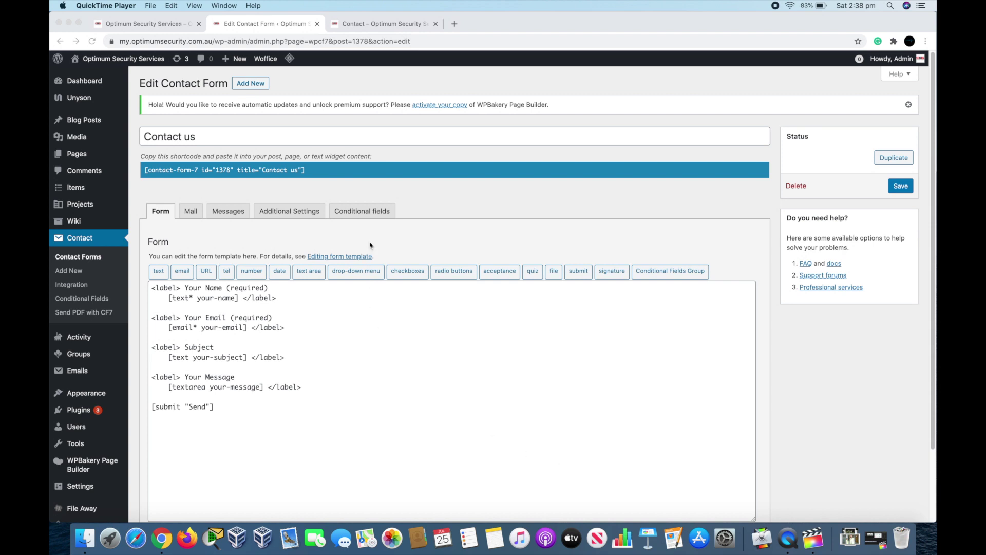
Look at the "Contact us" form's conditional fields settings, then return to its form template
click(356, 212)
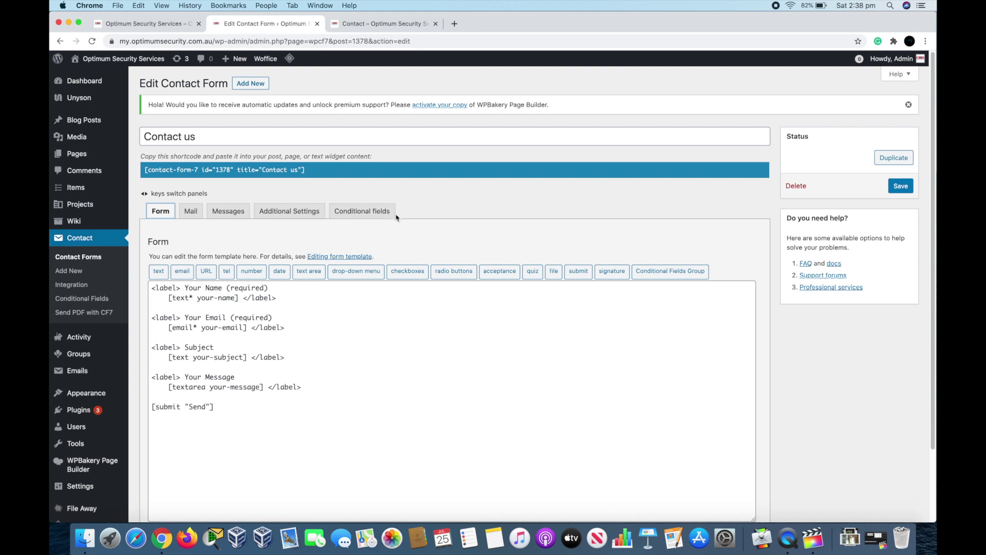
click(392, 216)
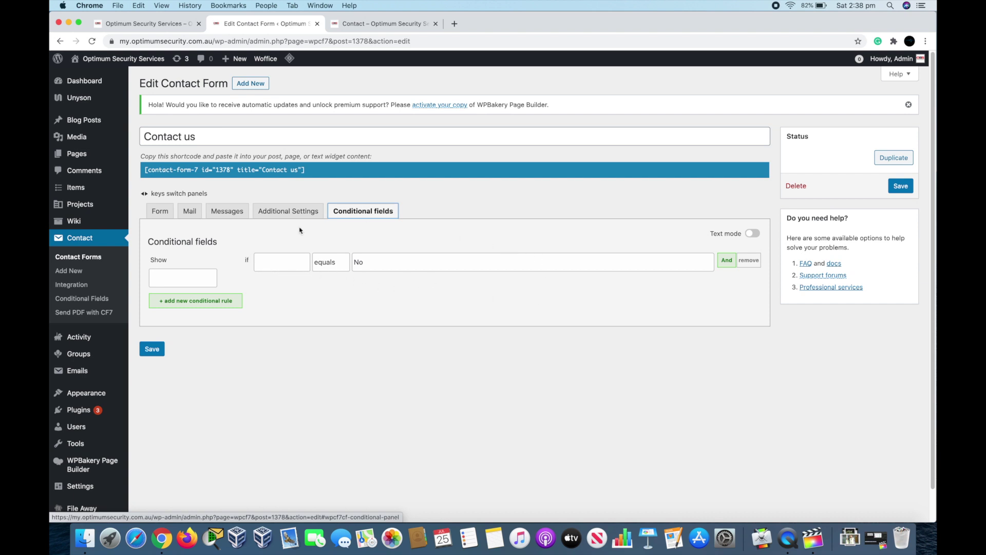
click(162, 214)
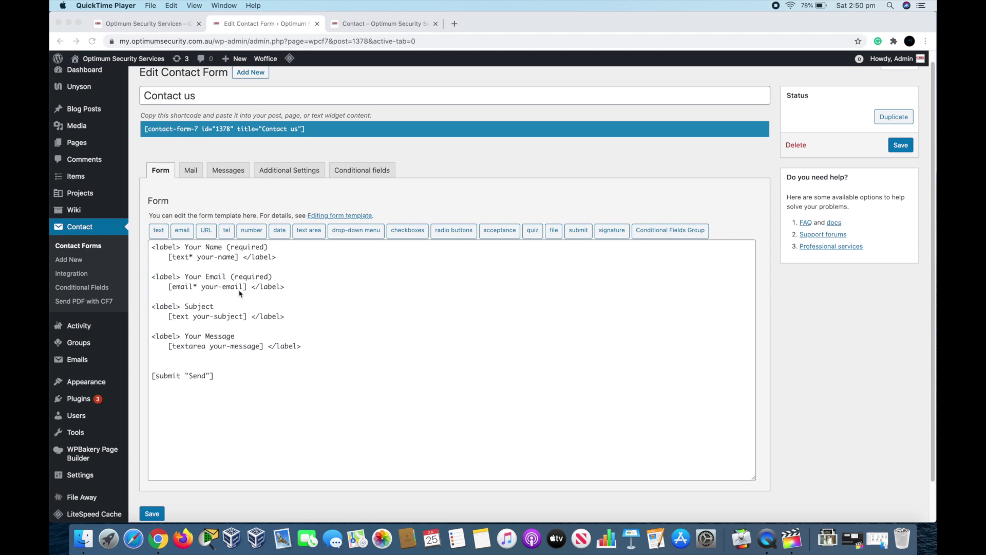
Start a paragraph below the message field in the form template with the text "<p>Did you enjoy watching this video?"
click(328, 351)
click(327, 351)
key(Return)
key(Return)
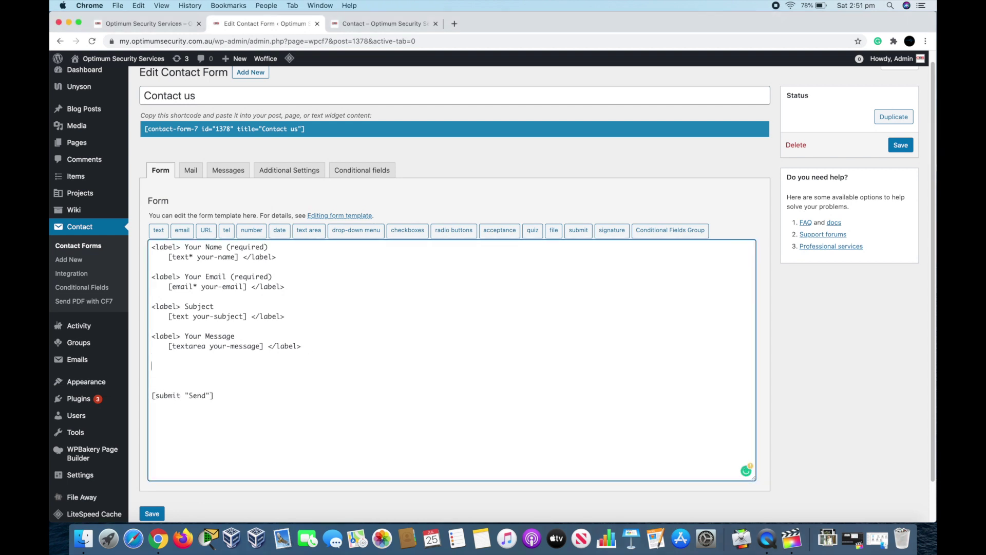
text(<p>Did you enjoy watching this v)
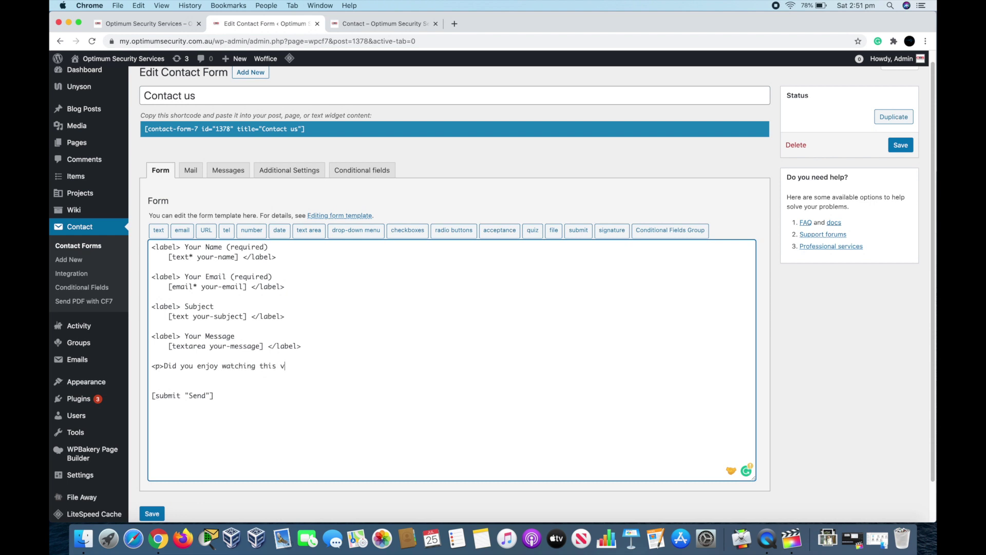
text(ideo?)
key(Return)
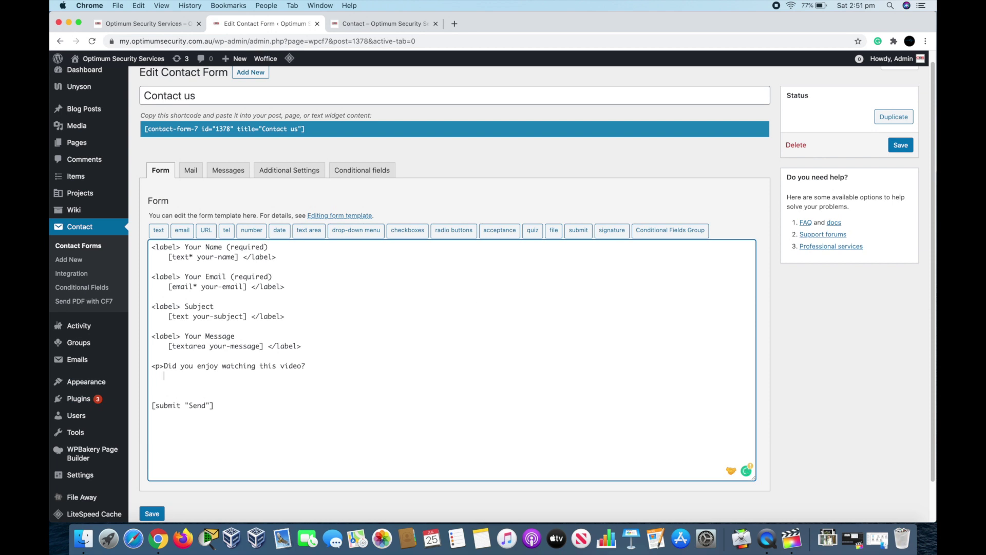
Insert a radio buttons tag with options Yes and No, each wrapped in a label element, and close the paragraph with "</p>"
click(459, 232)
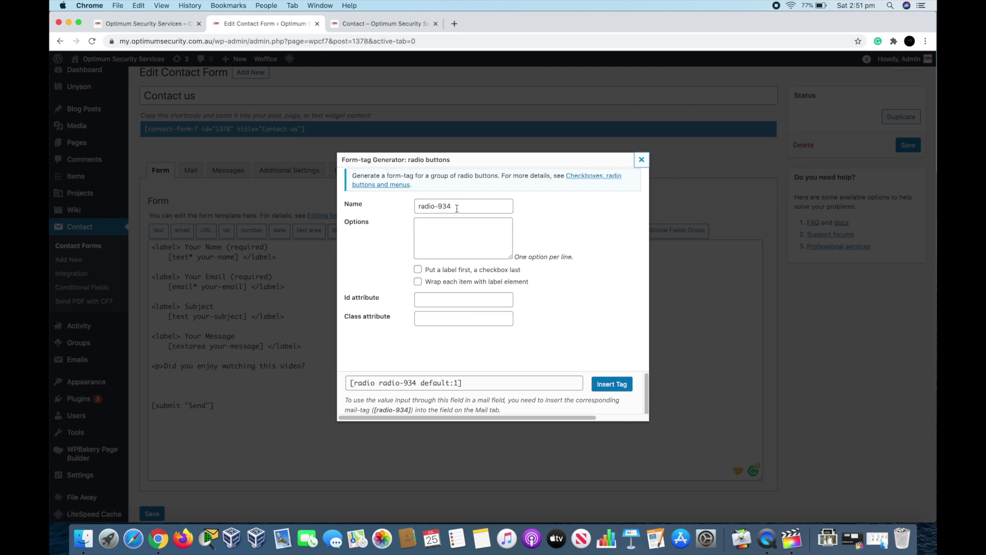
click(459, 234)
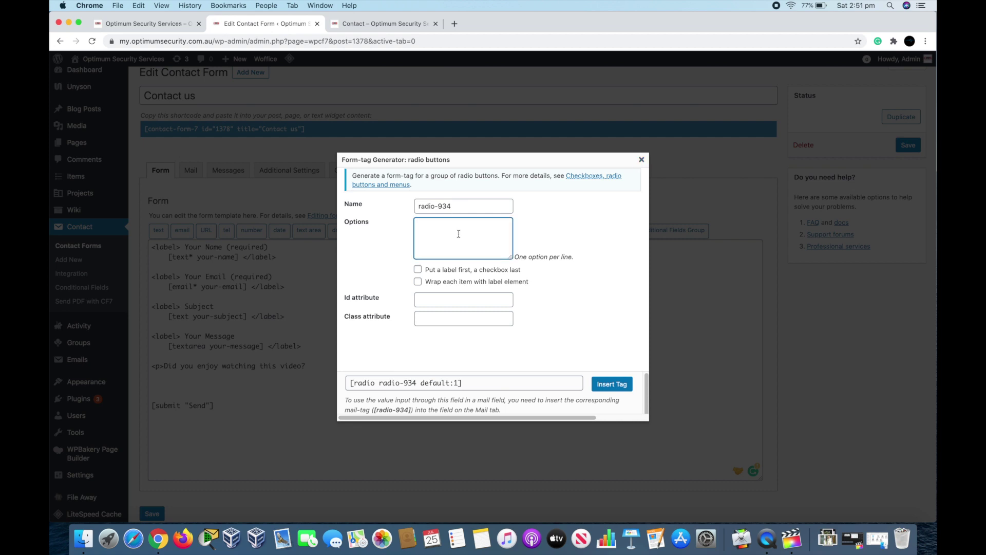
text(Y)
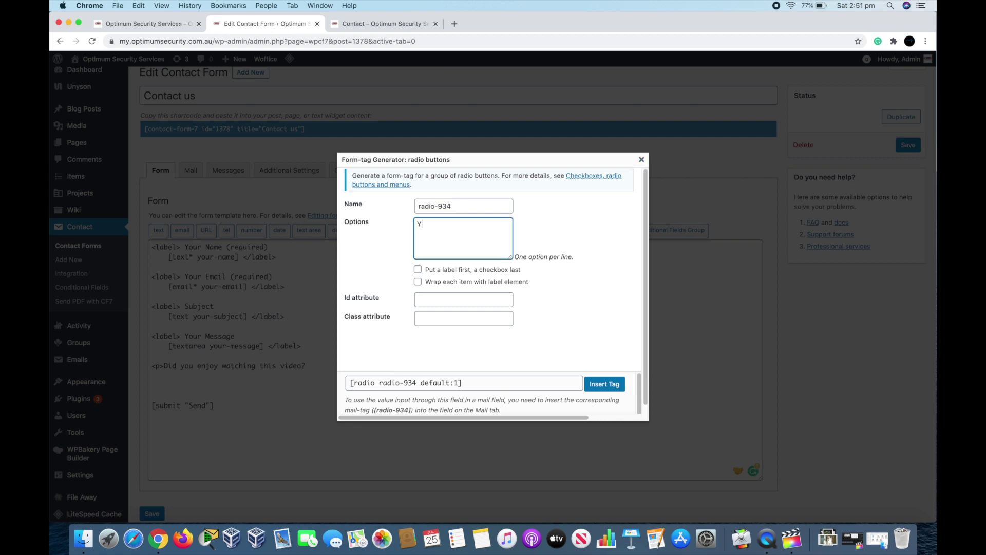
text(es N)
text(o)
key(Tab)
key(Tab)
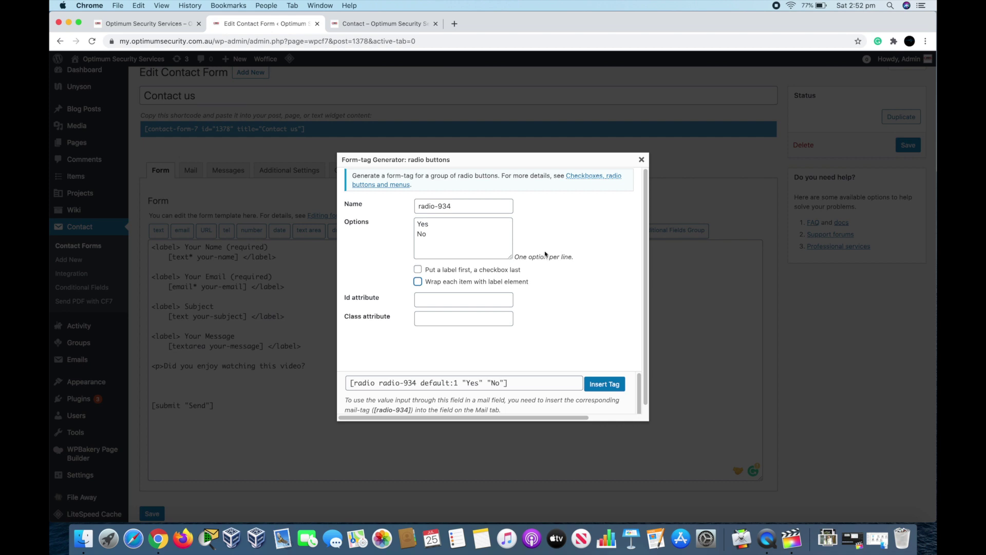
click(516, 282)
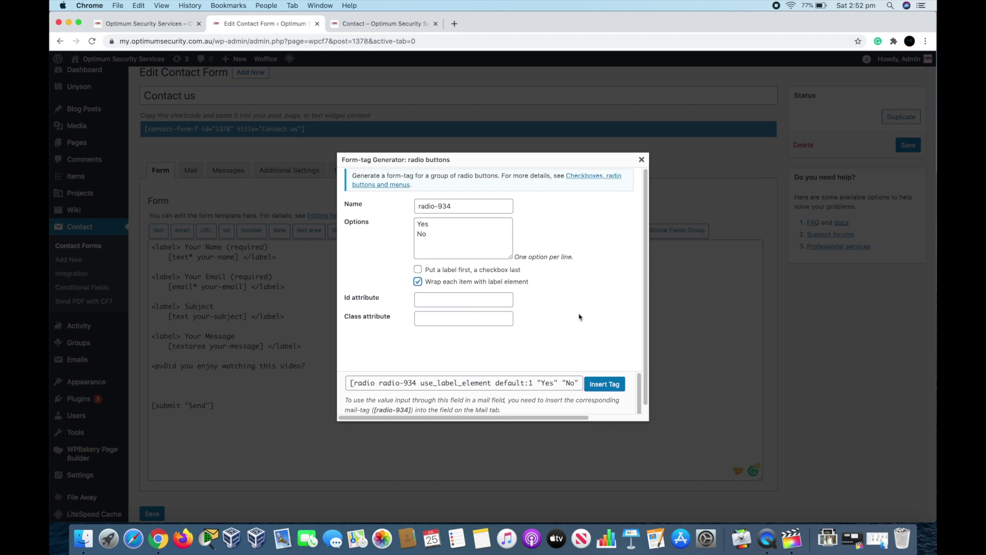
click(607, 385)
text(</p>)
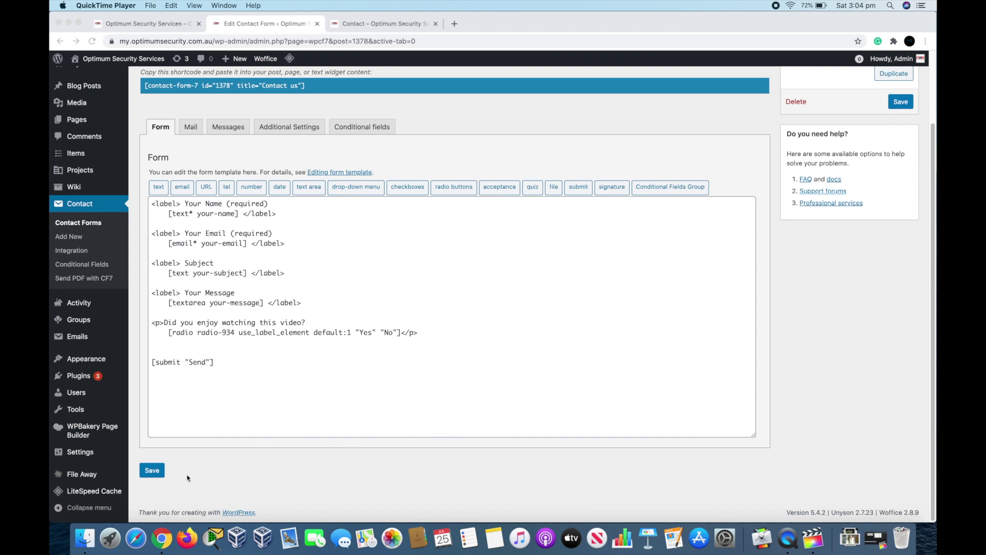
Save the "Contact us" form and confirm leaving the page
click(151, 473)
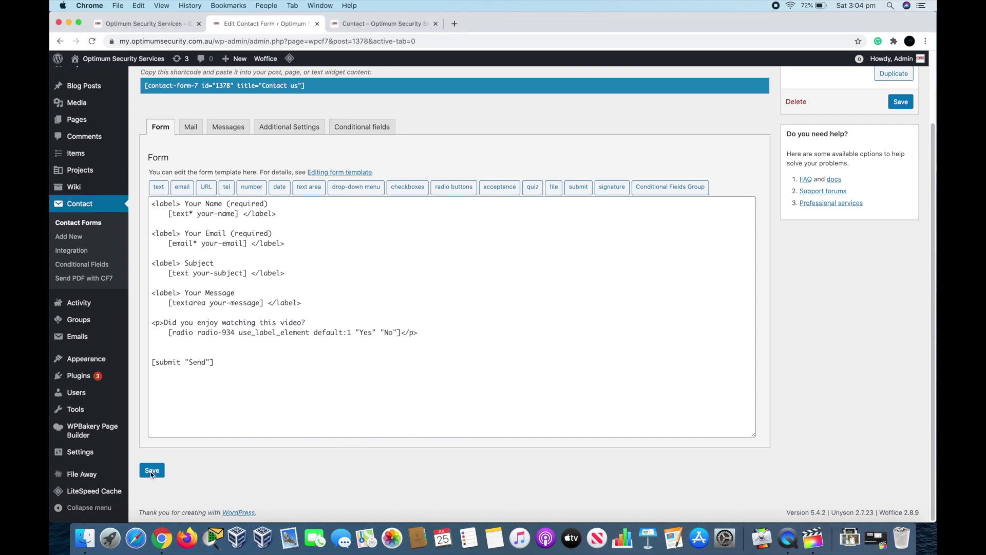
click(151, 471)
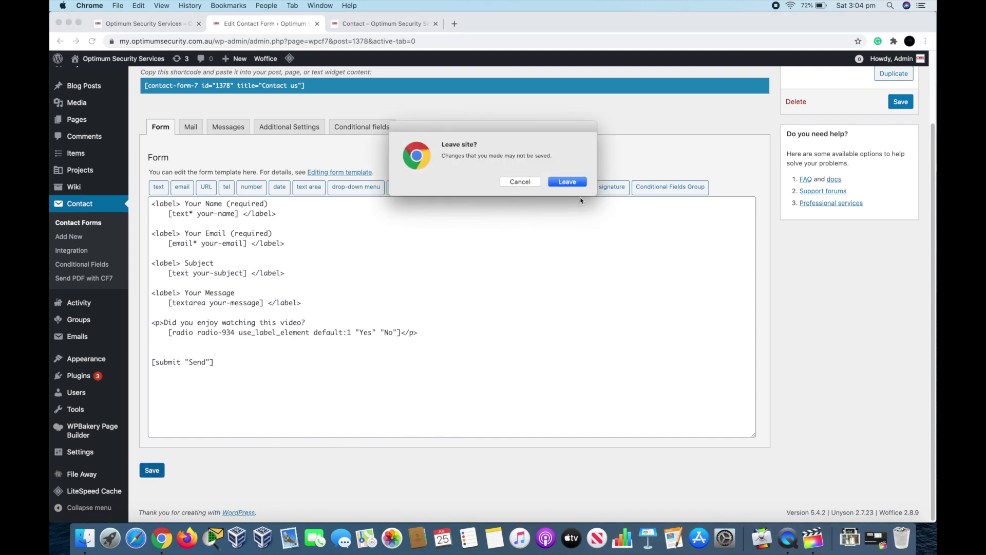
click(567, 182)
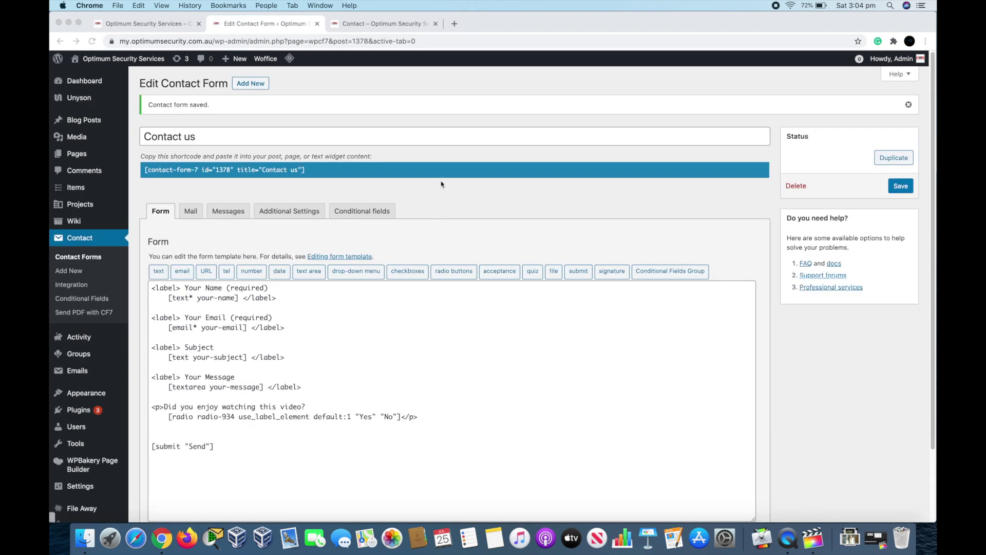
Reload the live Contact page and test the Yes answer to the video question
click(414, 28)
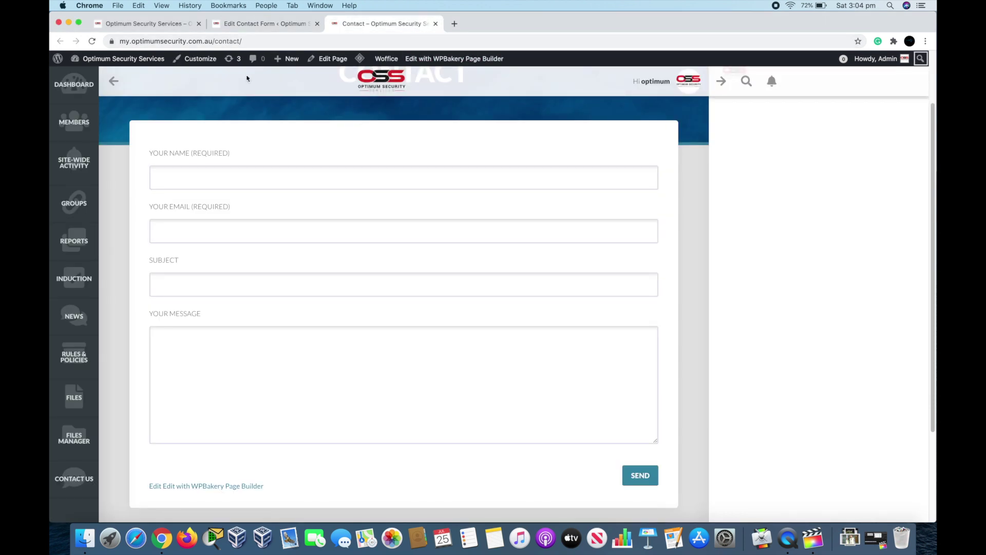
click(92, 41)
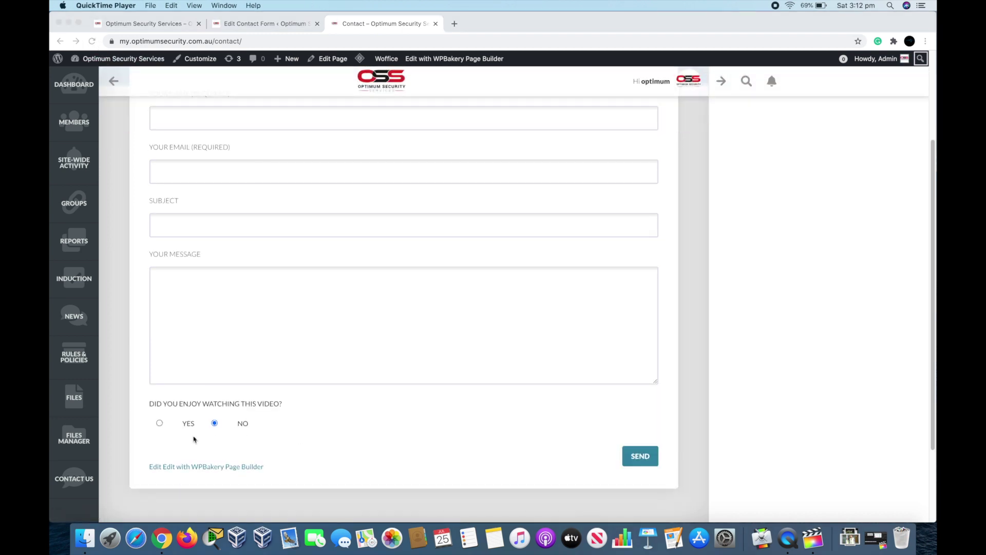
click(160, 427)
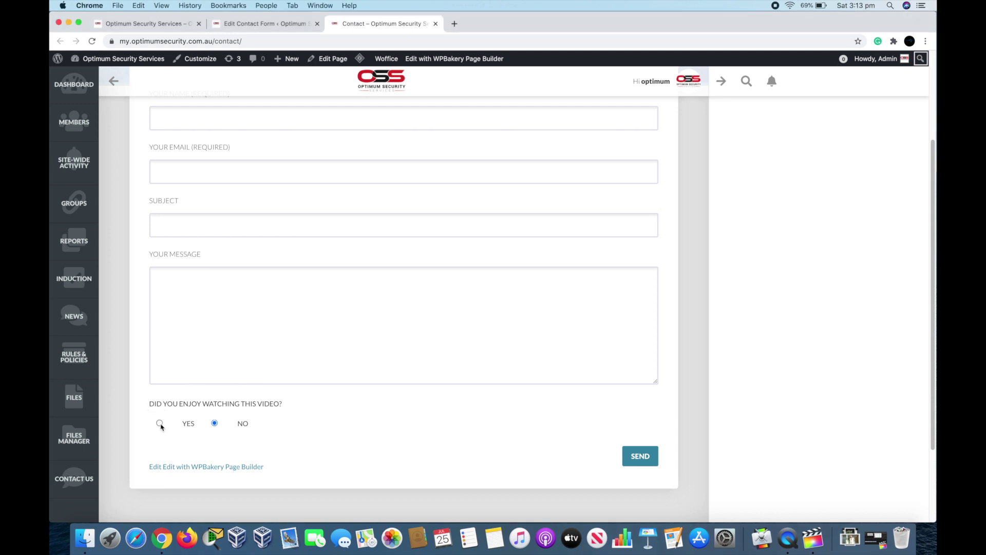
click(160, 424)
Insert a conditional fields group tag with the default options below the video question in the "Contact us" form template
click(254, 28)
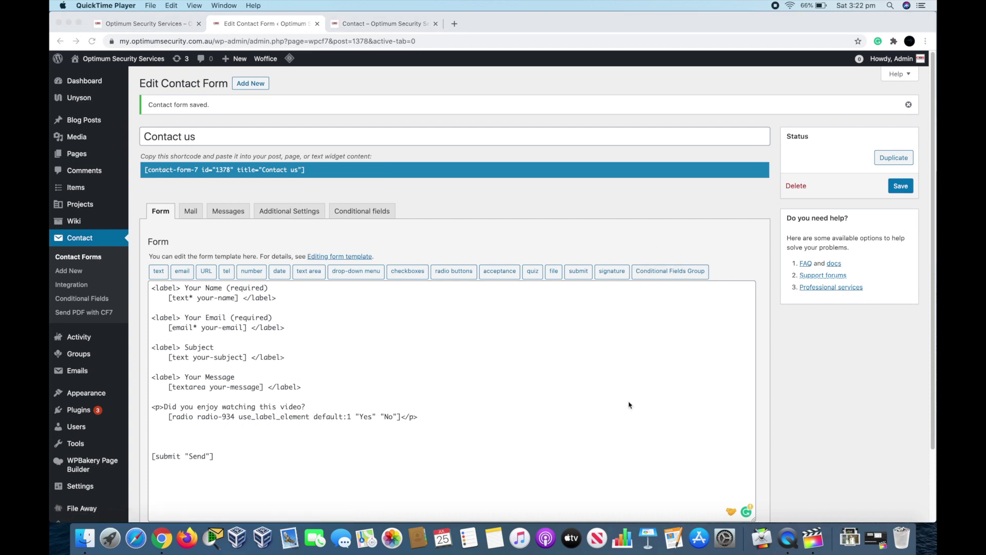
click(157, 437)
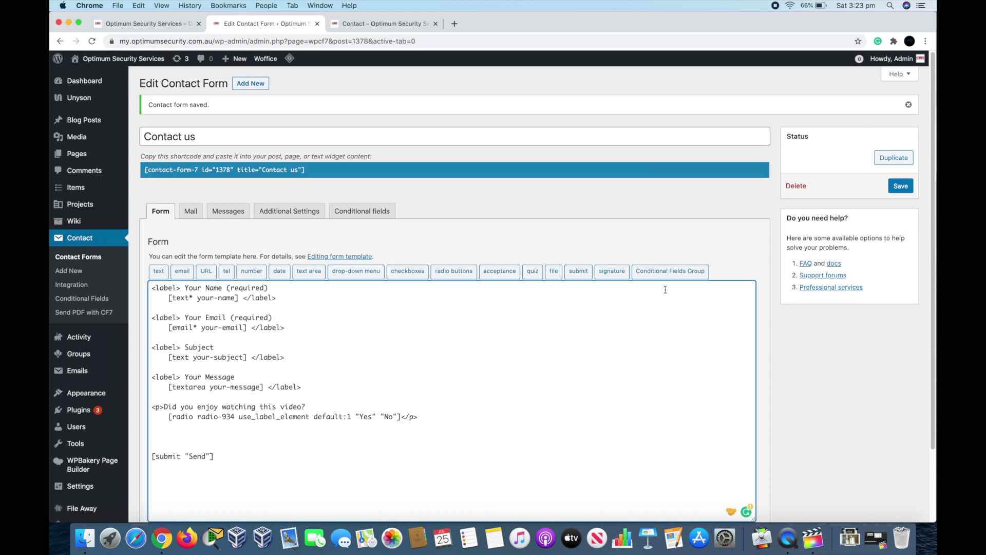
click(670, 272)
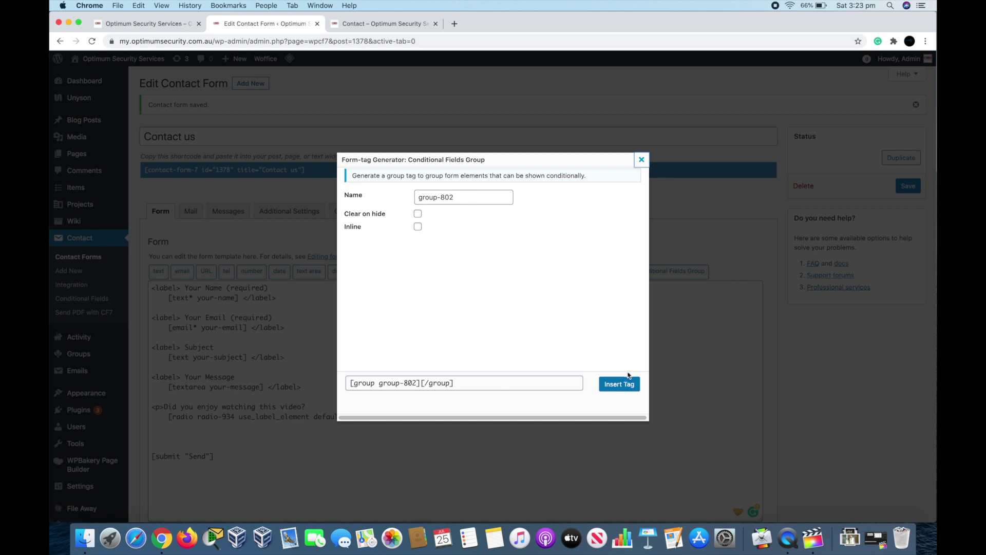
click(614, 389)
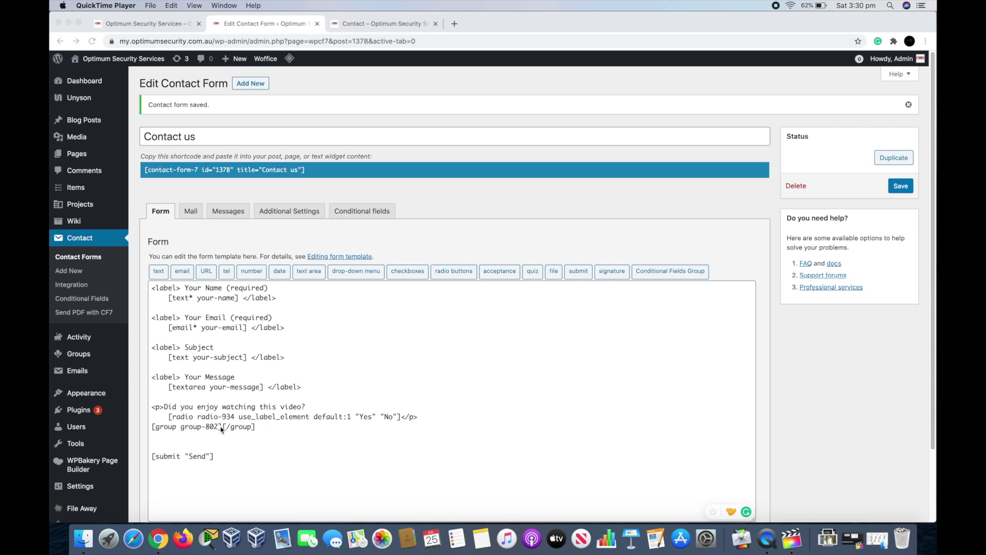
Split the opening and closing group tags onto separate lines with blank lines between them
click(222, 430)
click(222, 427)
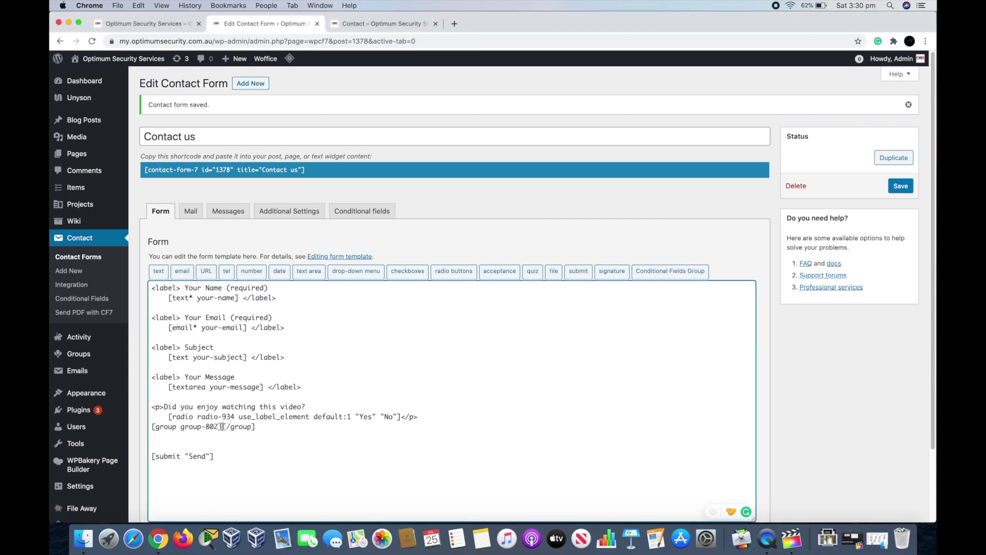
key(Return)
key(Return)
key(Return)
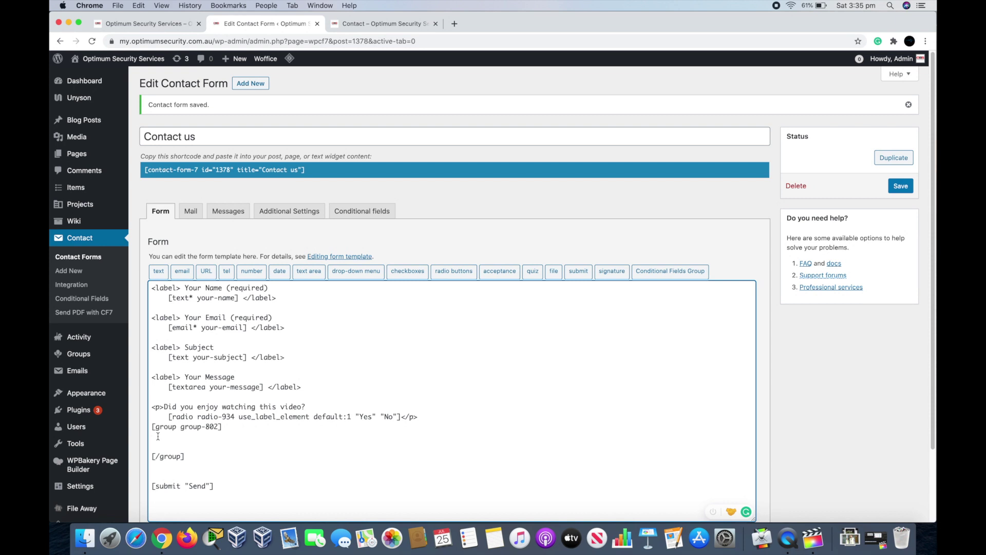
Add the paragraph "<p>Please leave a feedback</p>" on the first line inside the group, followed by a new line
click(158, 436)
text(<p)
text(></p)
text(Please le)
text(ave a feed)
text(back)
key(Return)
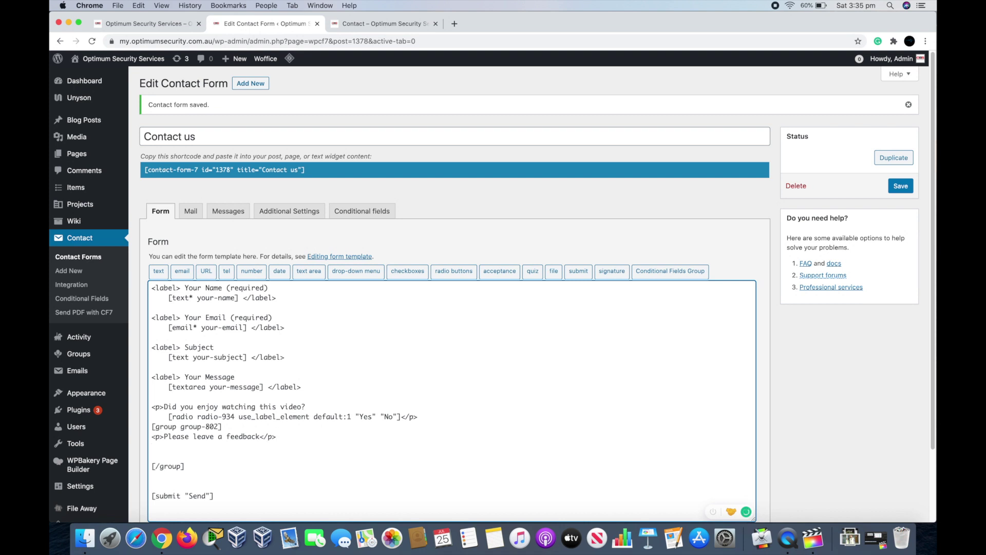
Insert an optional text area tag below the feedback paragraph inside the group, and save the form, confirming leaving the page
click(302, 278)
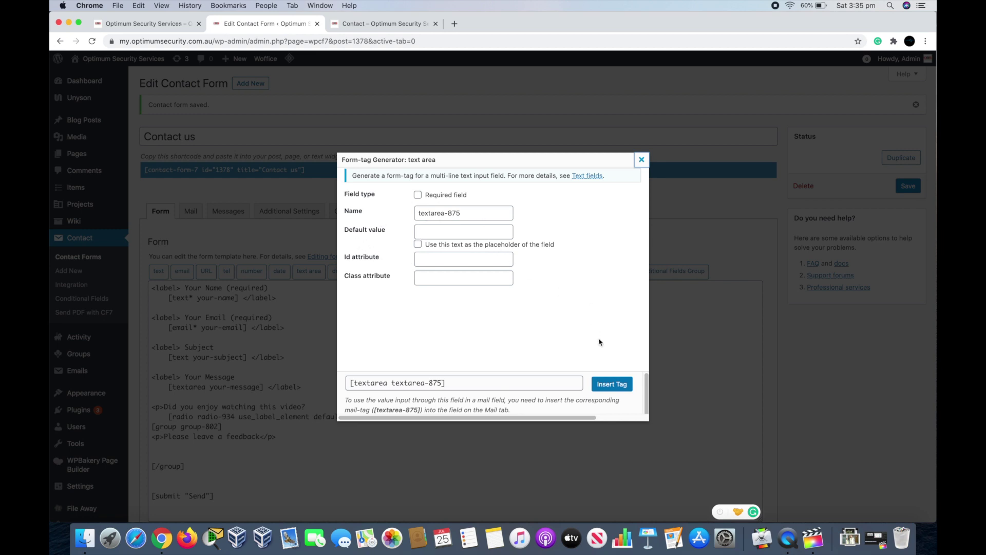
click(602, 383)
scroll(463, 359, down, 3)
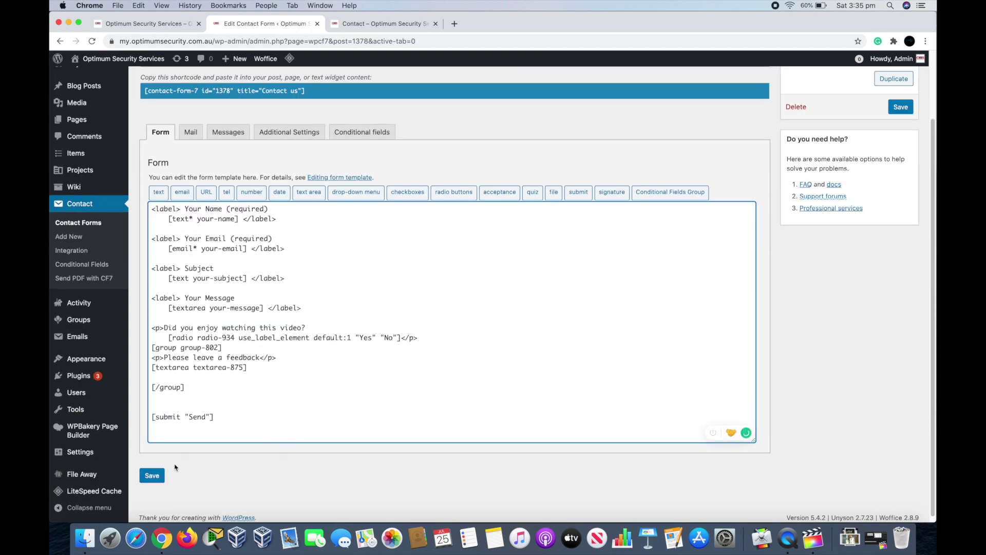
click(151, 477)
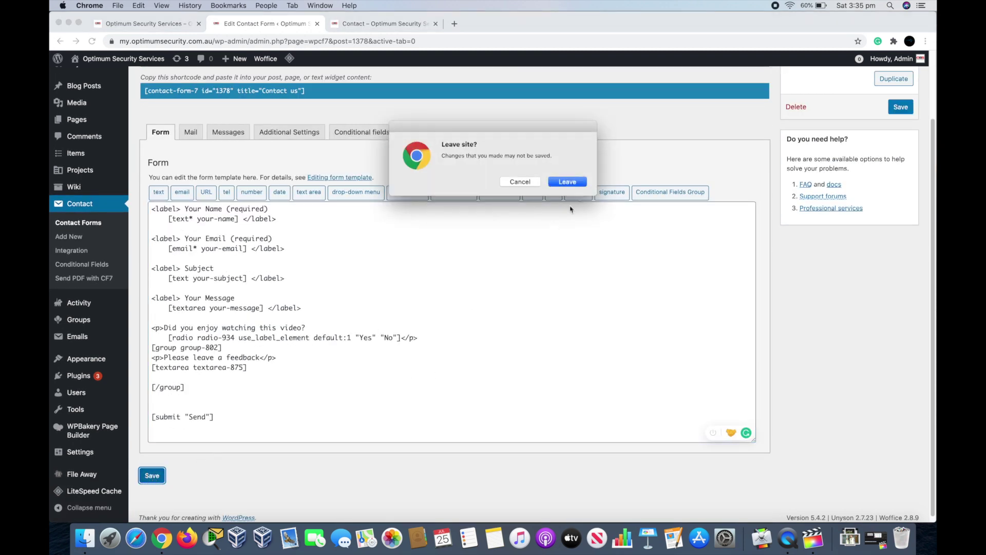
click(567, 182)
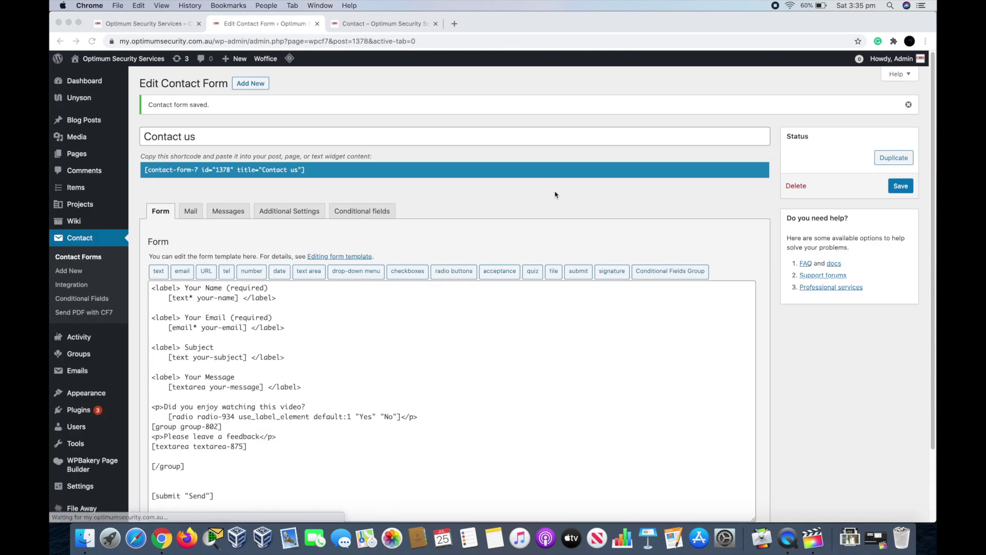
Set the condition field of the form's existing conditional rule to radio-934, the video question's radio buttons
scroll(554, 194, down, 1)
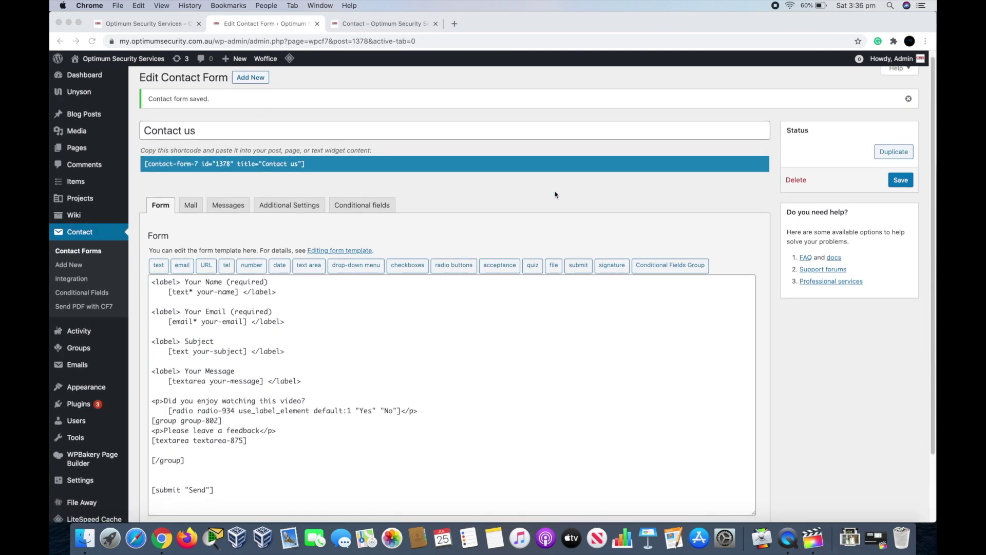
scroll(555, 194, down, 1)
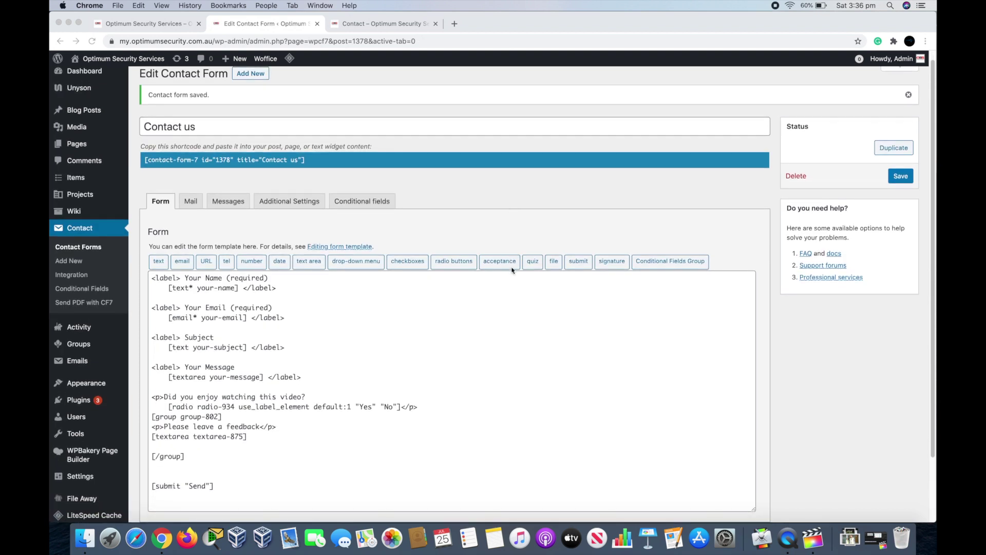
click(366, 204)
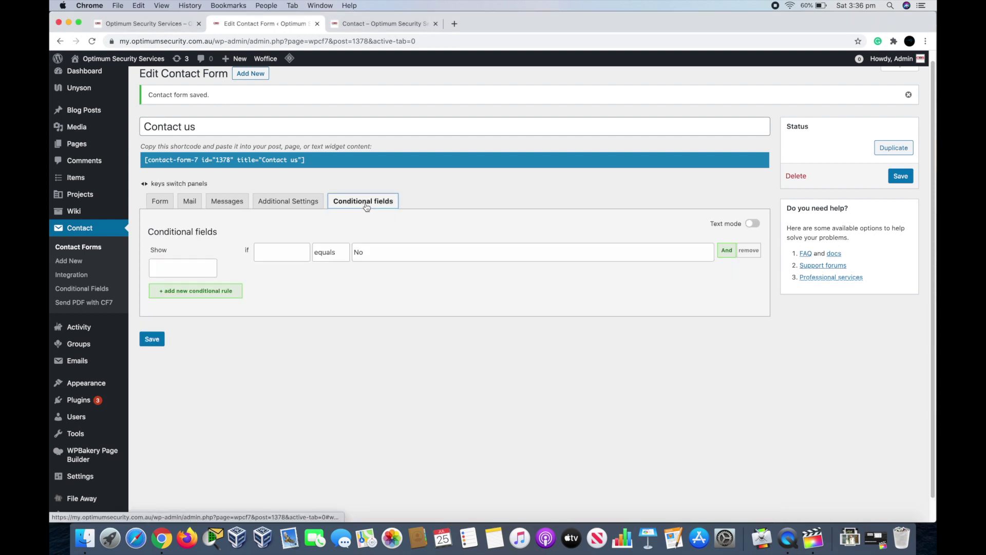
click(284, 259)
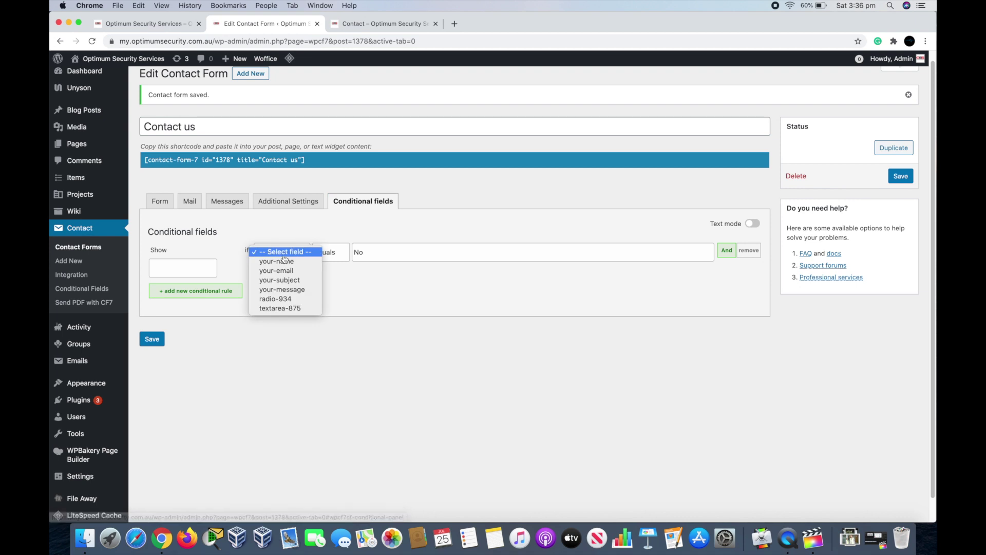
click(284, 299)
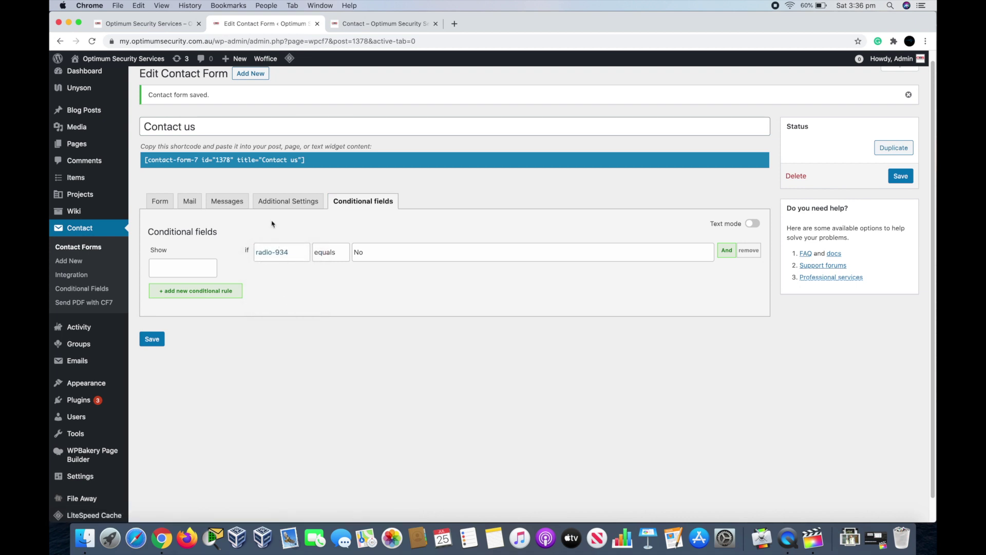
Check the radio tag in the form template, and set the conditional rule to show group-802
click(158, 201)
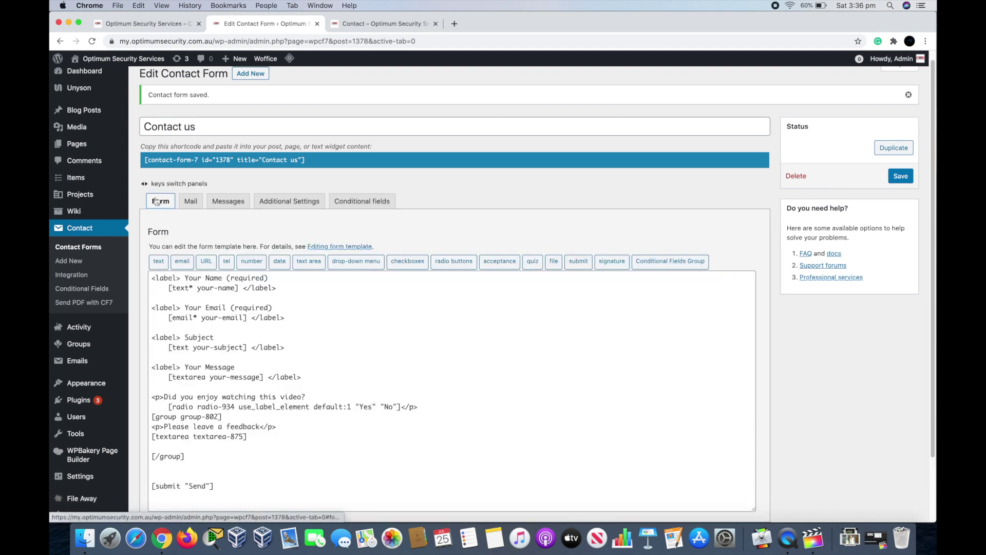
click(235, 406)
triple_click(235, 406)
click(295, 446)
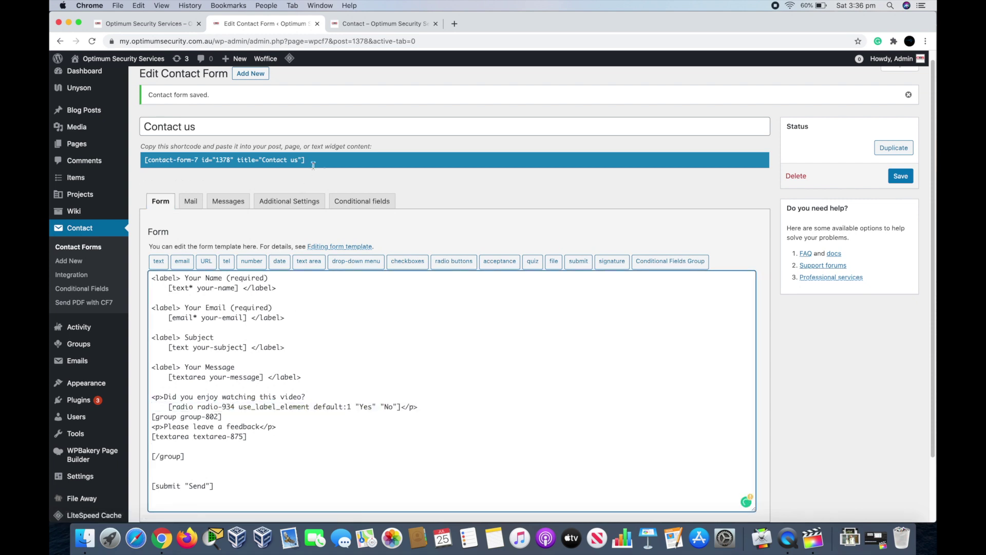
click(355, 205)
click(362, 257)
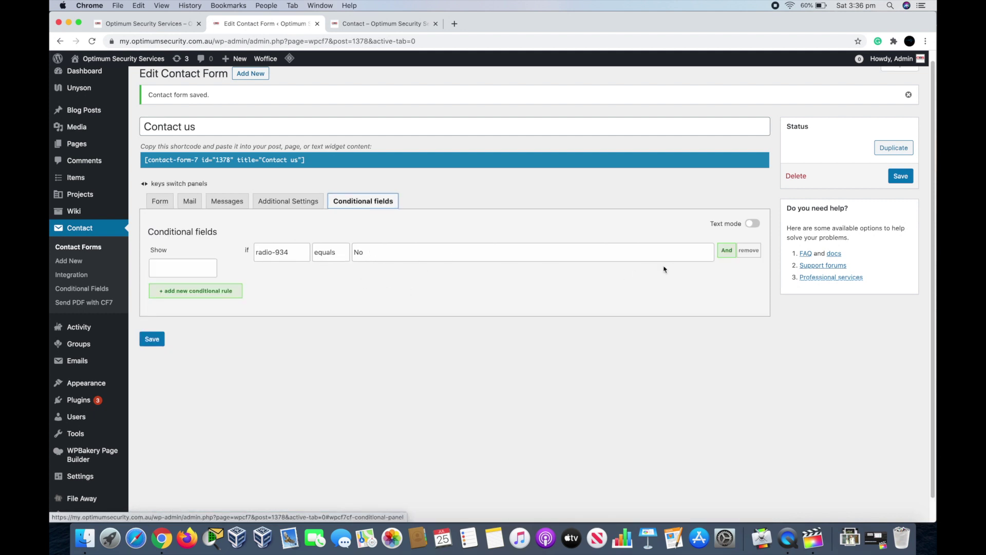
click(175, 268)
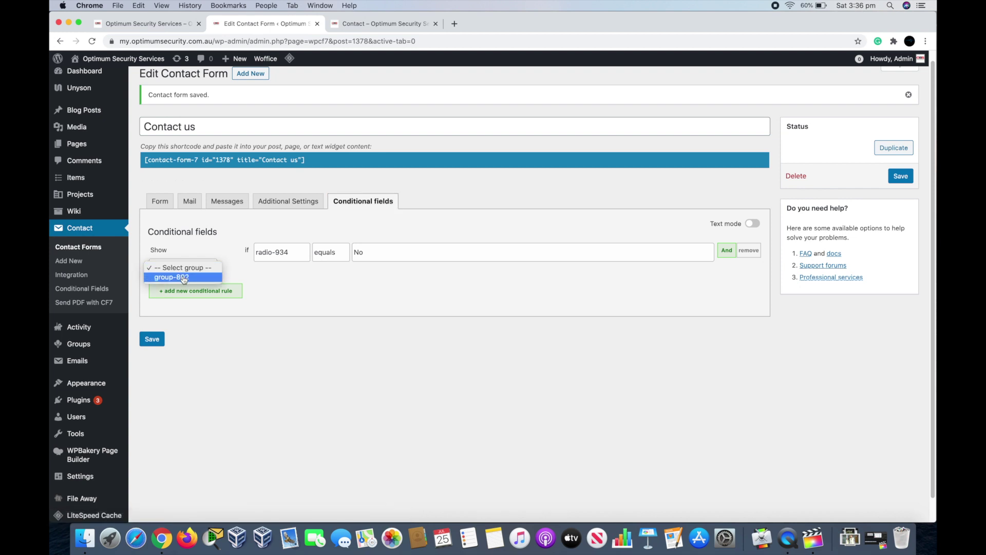
click(171, 278)
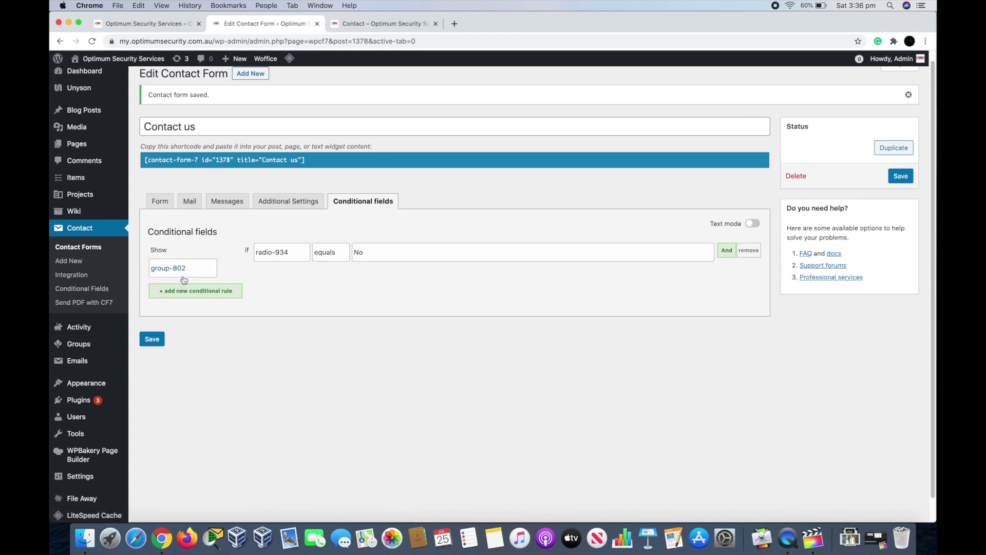
Review the group's name, its contents and the No option in the form template, and save the form with its conditional rule
click(160, 201)
double_click(214, 416)
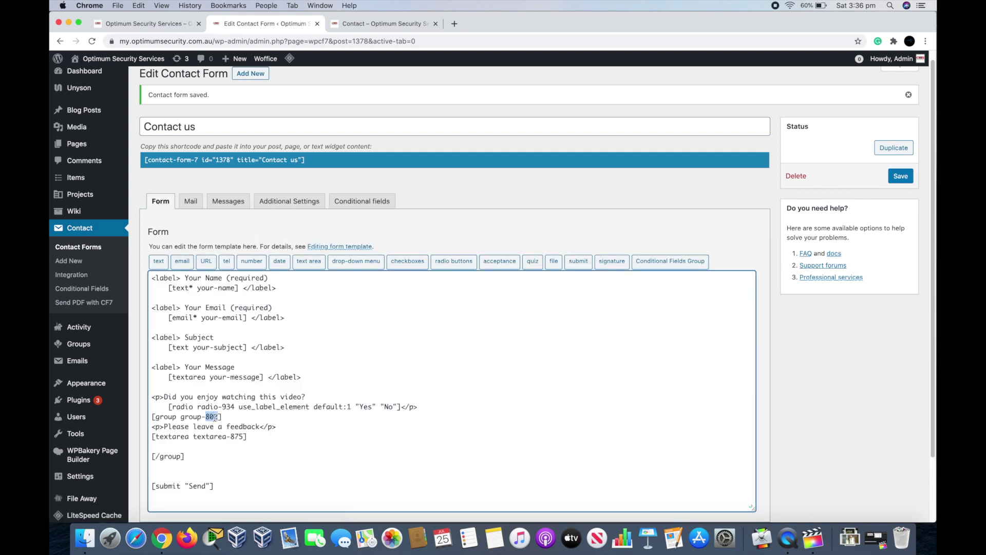
drag(395, 407, 384, 408)
drag(224, 417, 158, 470)
scroll(447, 288, down, 1)
click(364, 195)
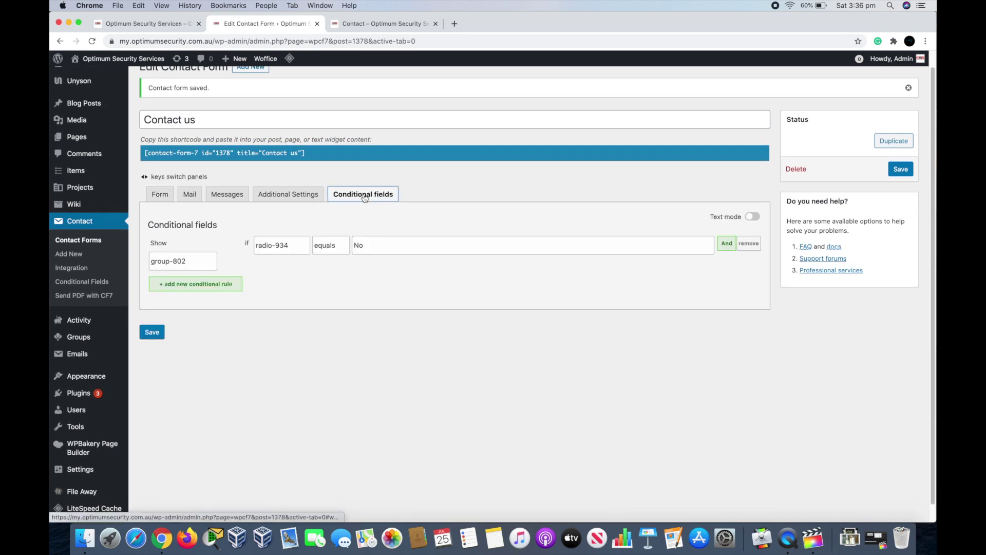
scroll(342, 272, down, 2)
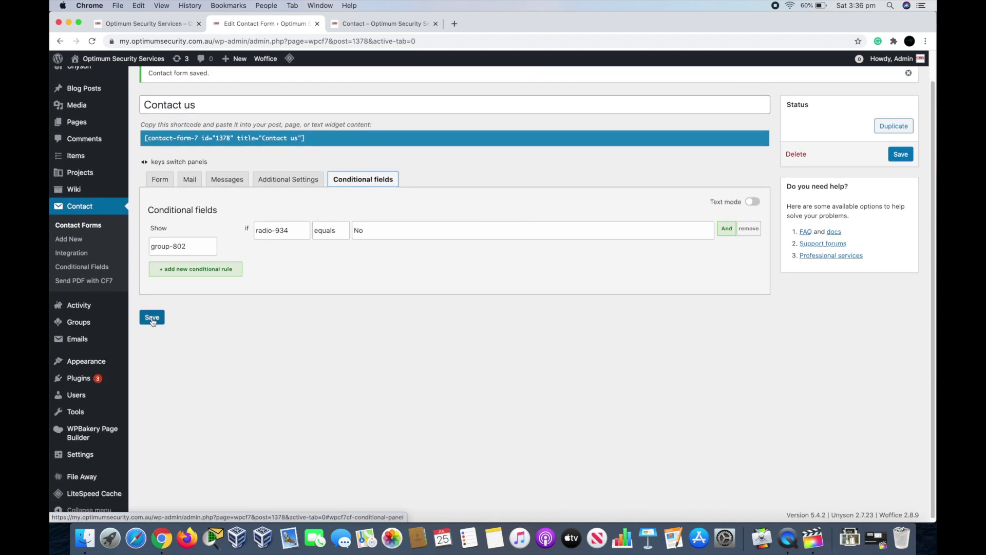
click(152, 318)
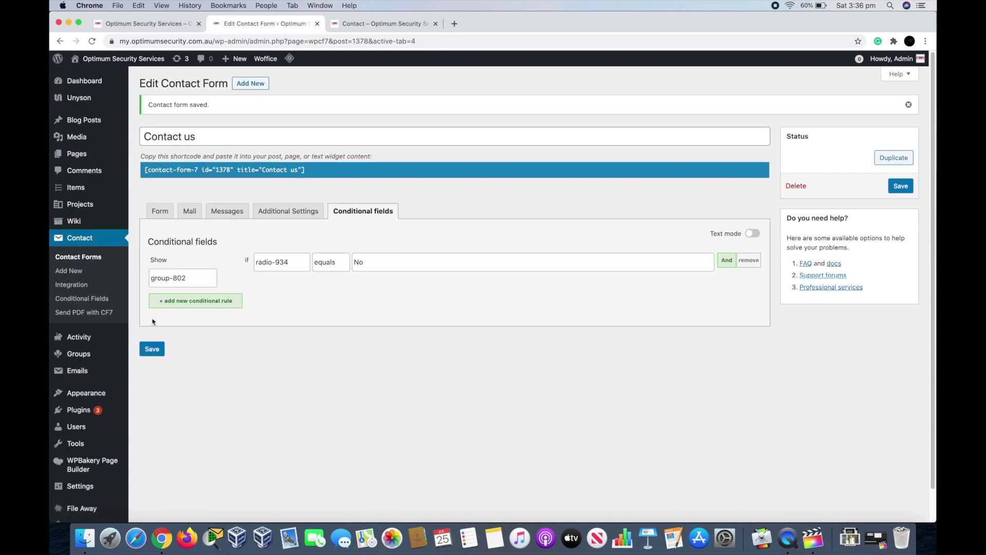
Reload the live Contact page, answer the video question with No, and examine the conditional feedback section
click(396, 24)
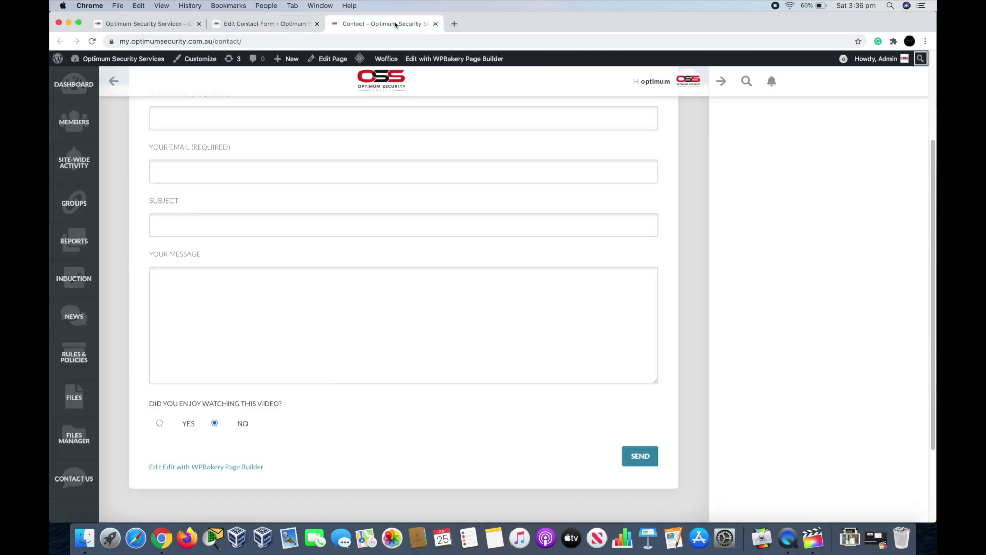
click(92, 42)
click(93, 42)
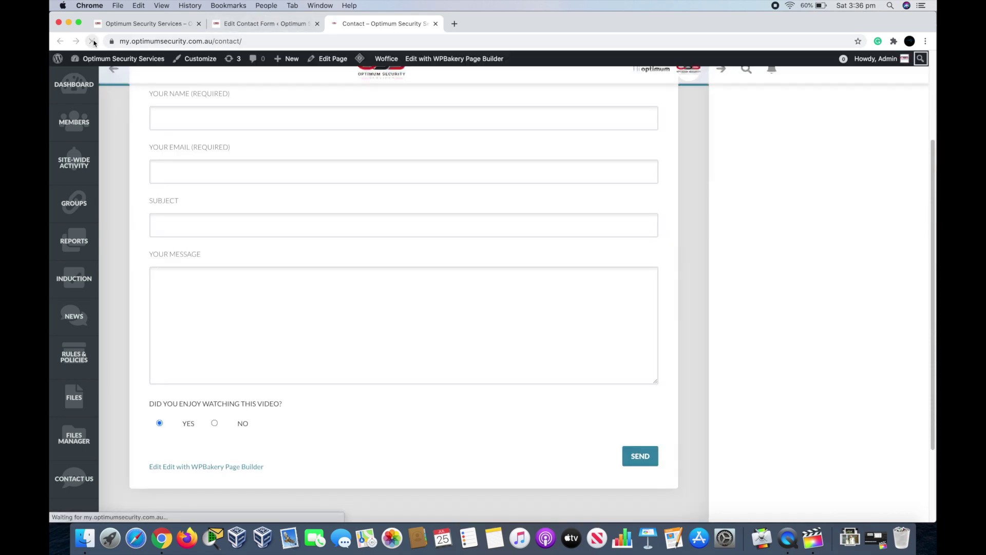
scroll(237, 283, down, 2)
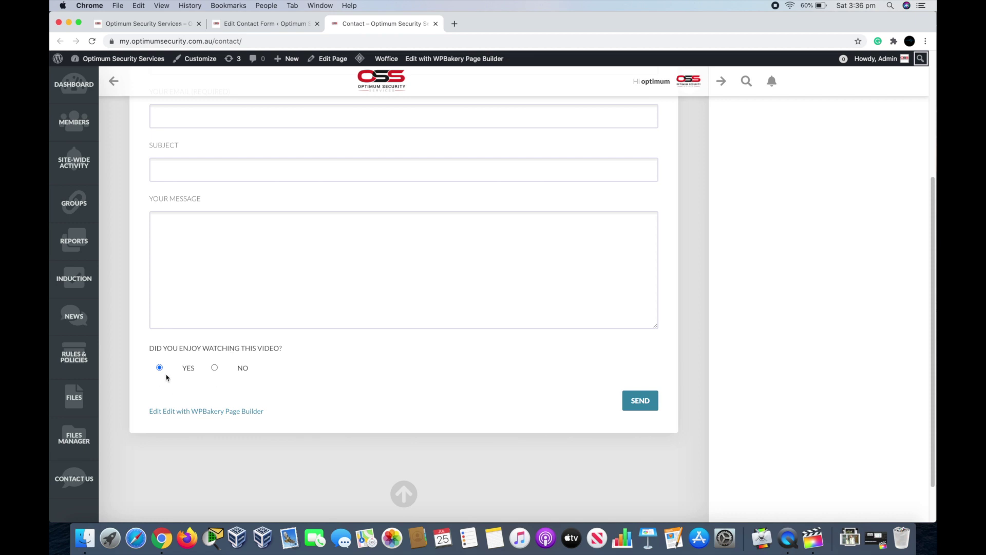
scroll(188, 373, down, 2)
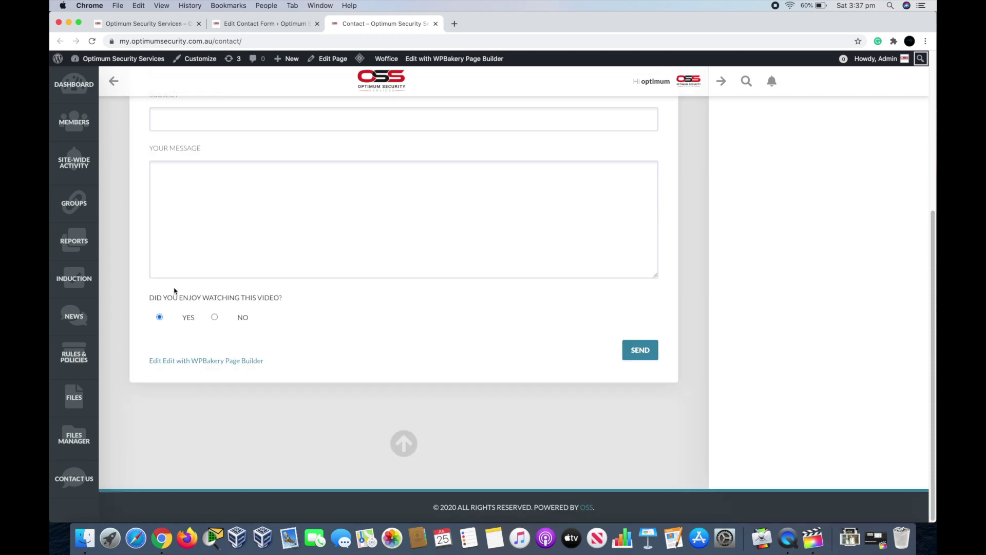
click(215, 317)
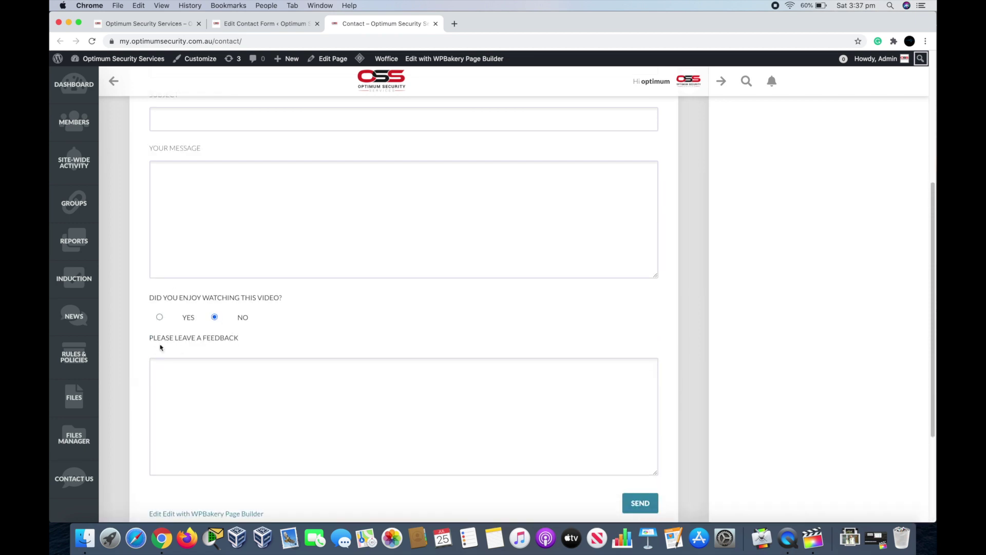
scroll(154, 341, down, 1)
scroll(152, 344, down, 1)
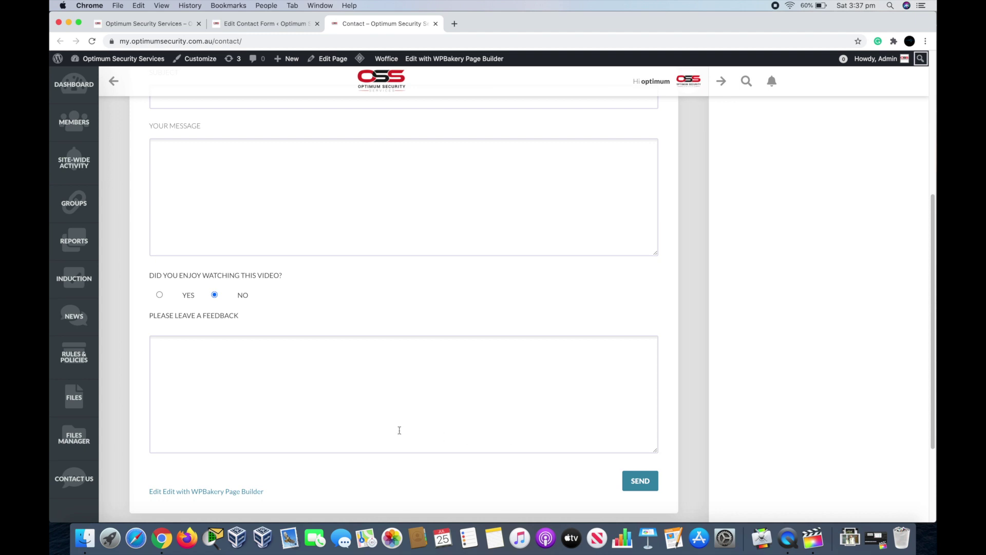
scroll(197, 349, up, 2)
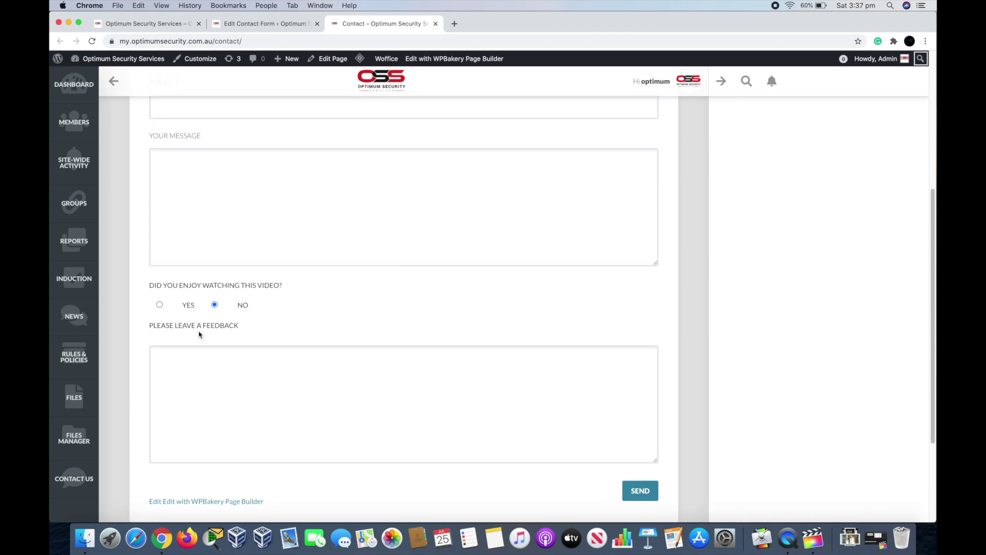
Return to the "Contact us" form editor and open the form's mail template
click(274, 27)
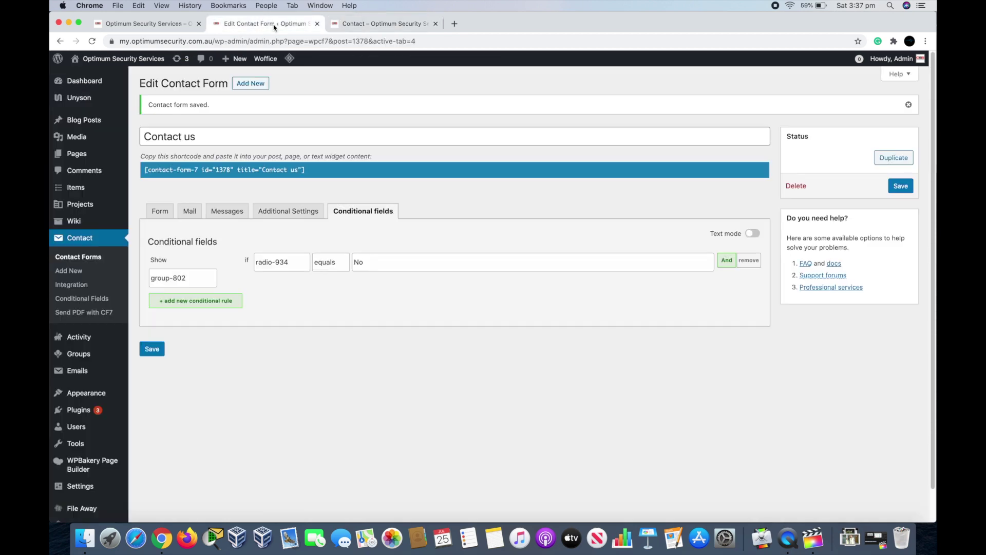
click(165, 217)
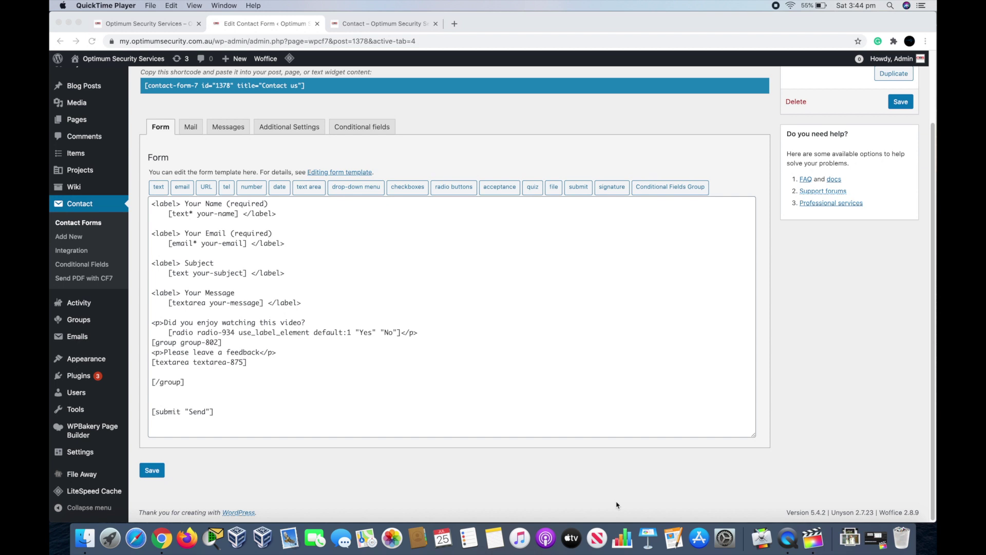
click(195, 133)
click(194, 132)
key(Left)
key(Right)
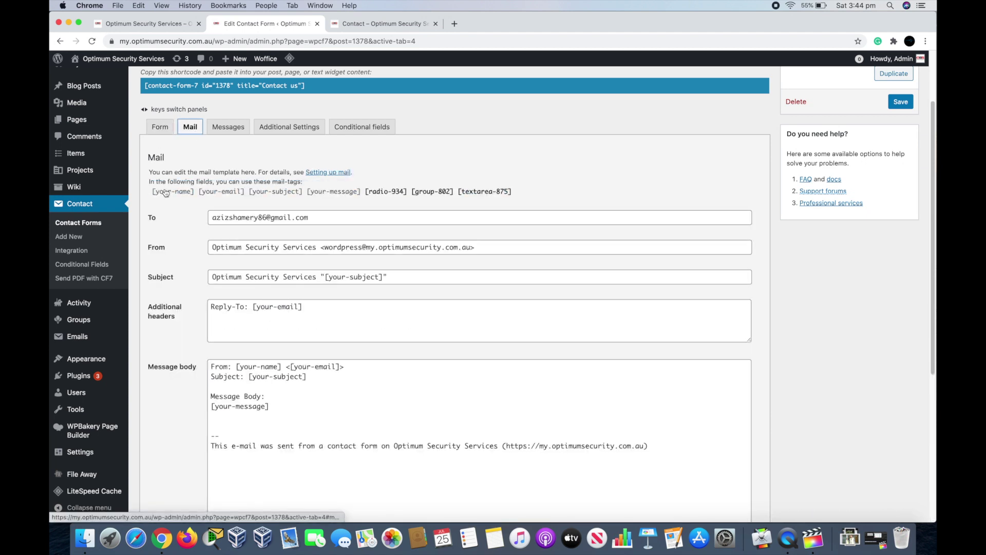
Add the line "Did you enjoy our video" below the [your-message] tag in the mail template's message body
scroll(166, 192, down, 1)
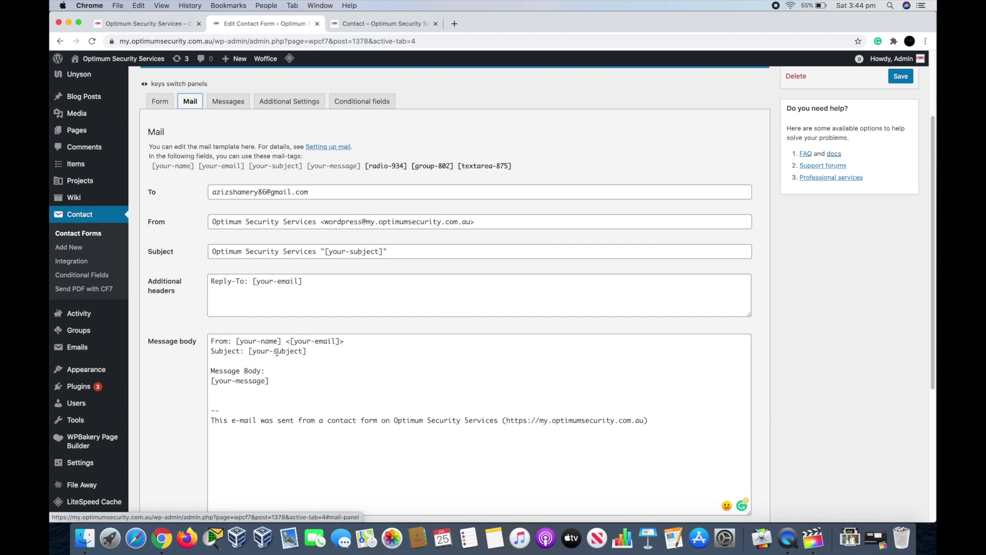
click(279, 381)
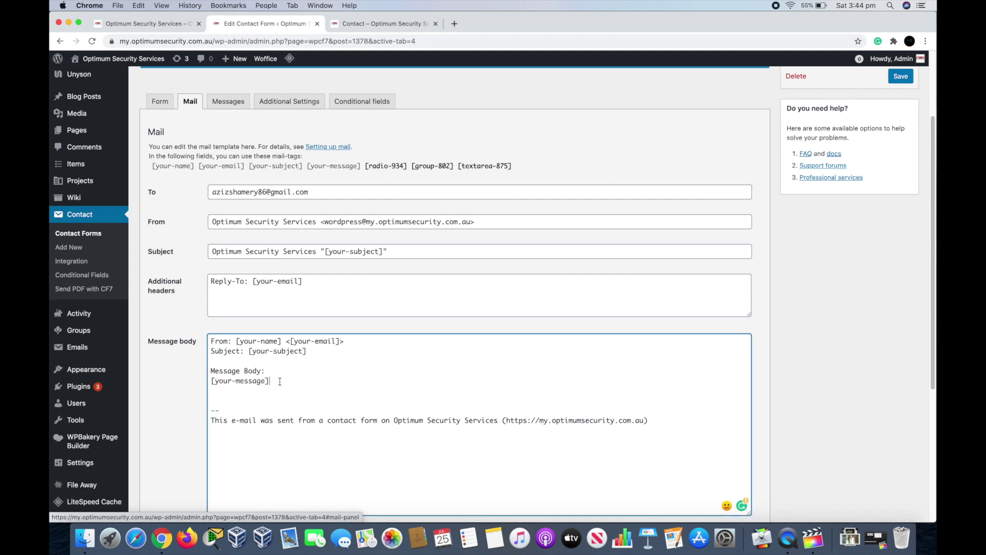
key(Return)
key(Return)
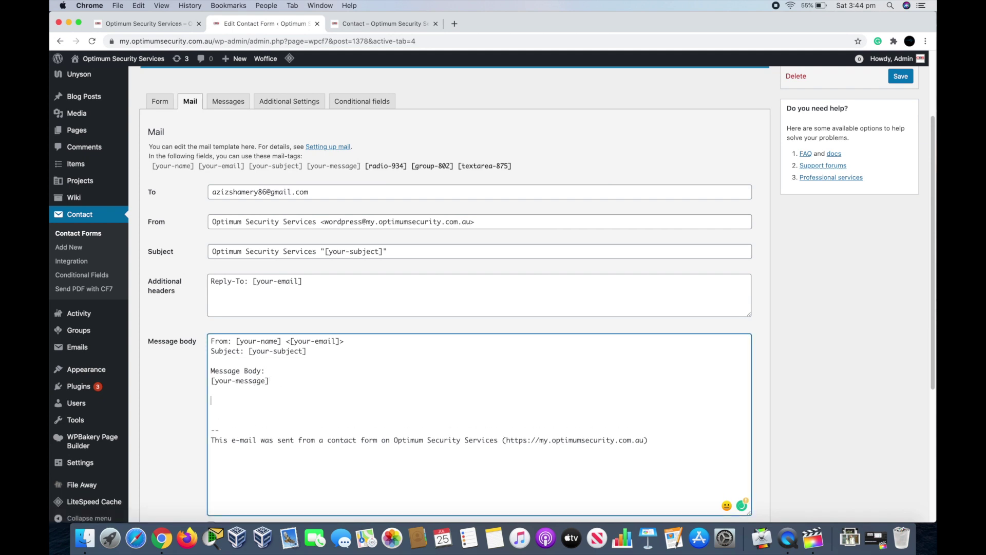
text(Did you enjoy our video)
key(Return)
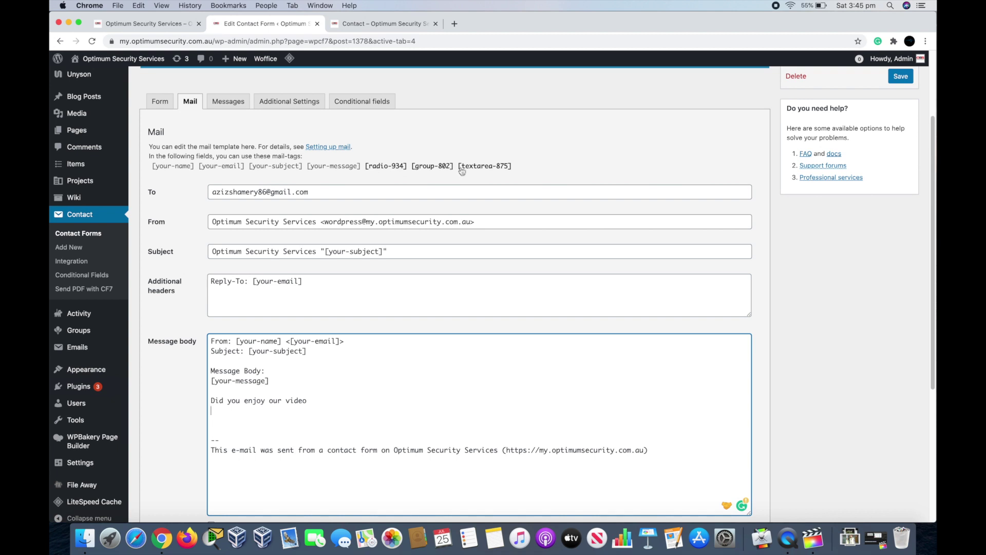
Copy the [radio-934] mail-tag and paste it under the video question in the message body
click(443, 167)
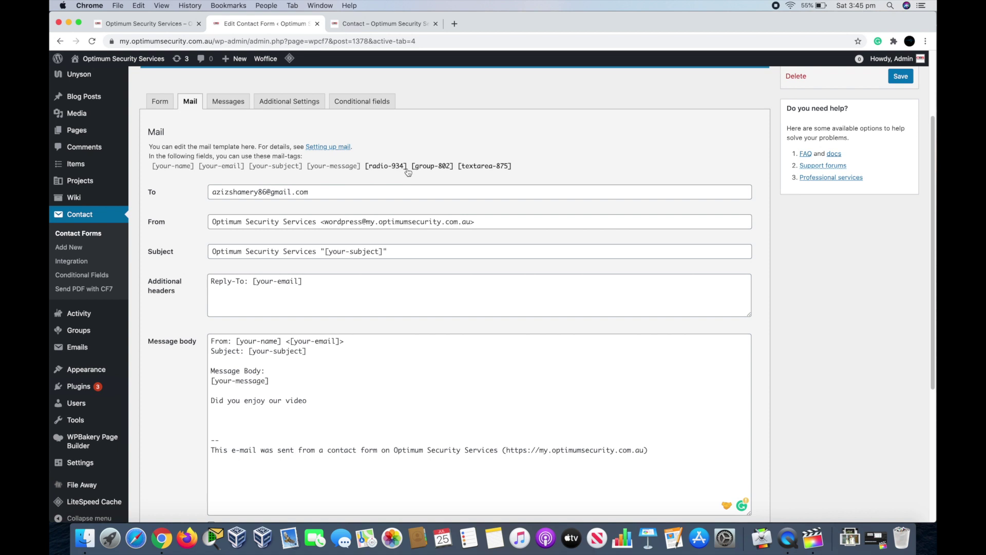
click(372, 171)
right_click(374, 165)
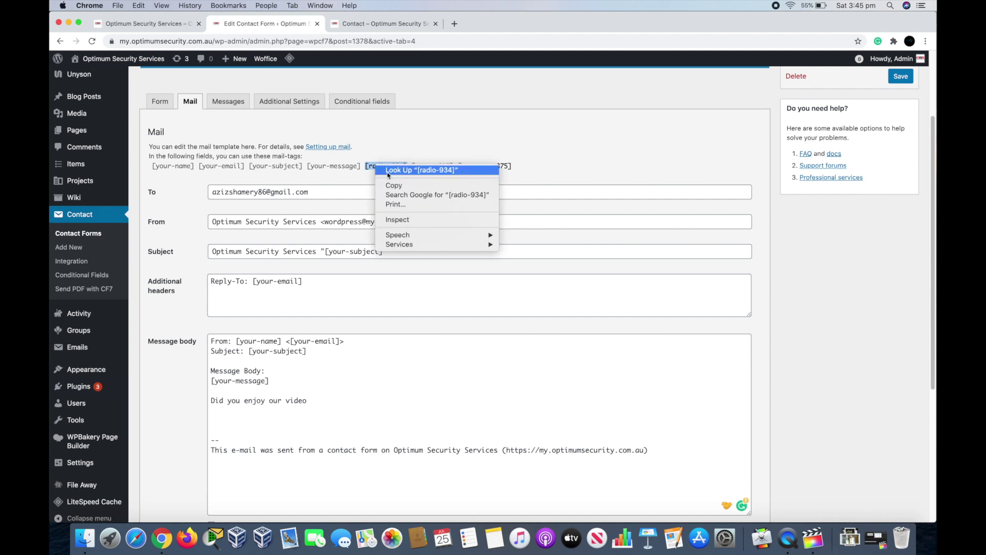
click(391, 187)
click(221, 410)
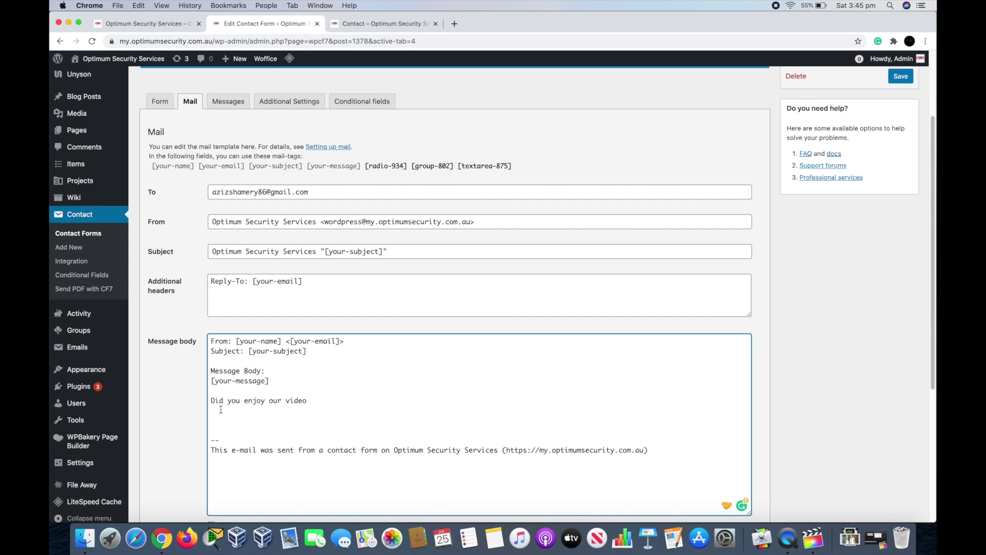
right_click(221, 409)
click(237, 423)
Copy the [textarea-875] mail-tag into the message body below [radio-934], with a blank line before the "--" signature separator
key(Return)
key(Return)
drag(512, 171, 459, 170)
click(487, 174)
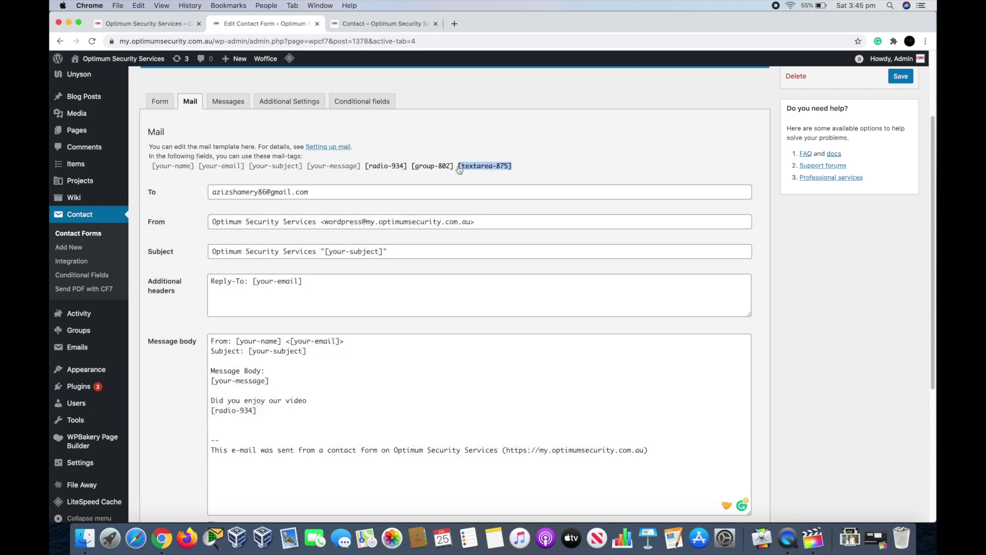
right_click(476, 167)
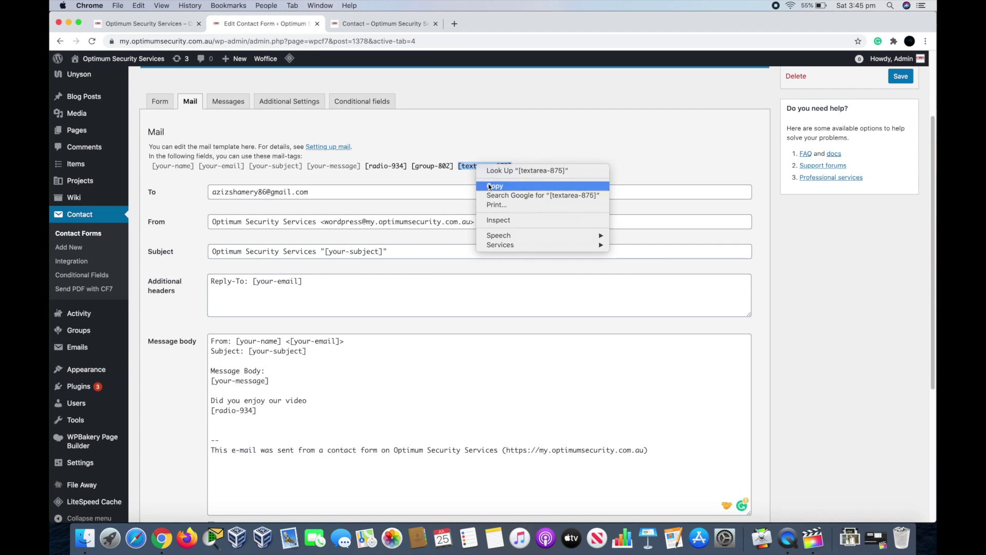
click(489, 187)
click(229, 423)
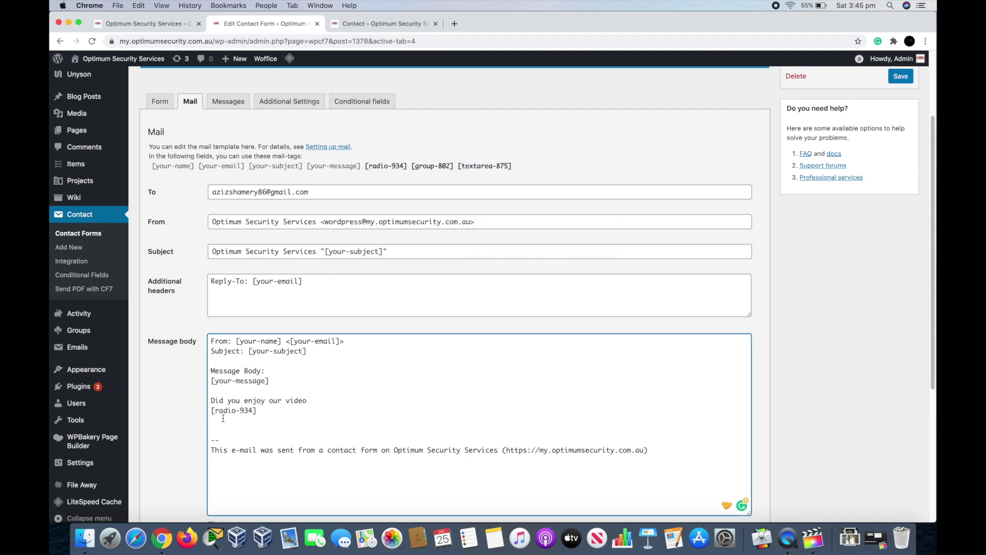
right_click(224, 419)
click(242, 428)
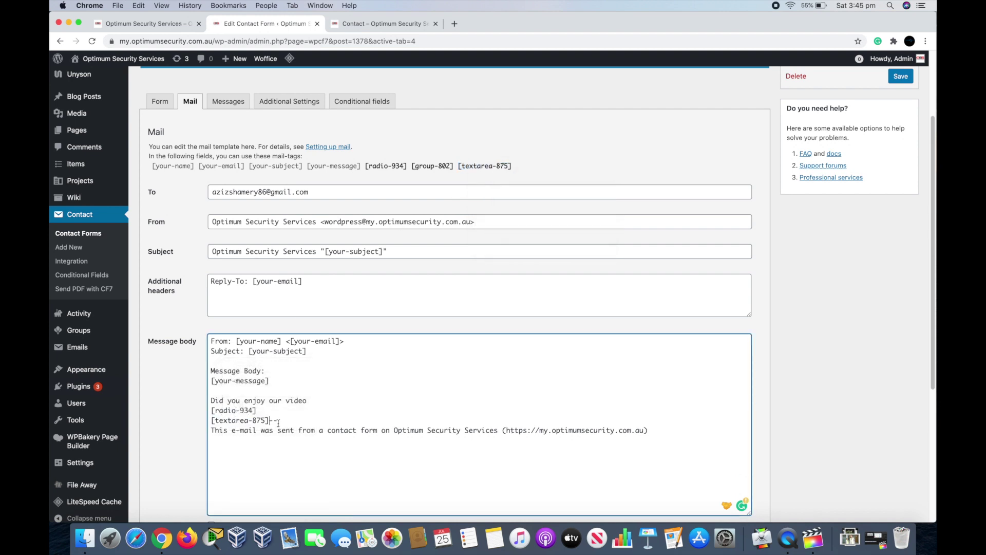
key(Return)
key(Return)
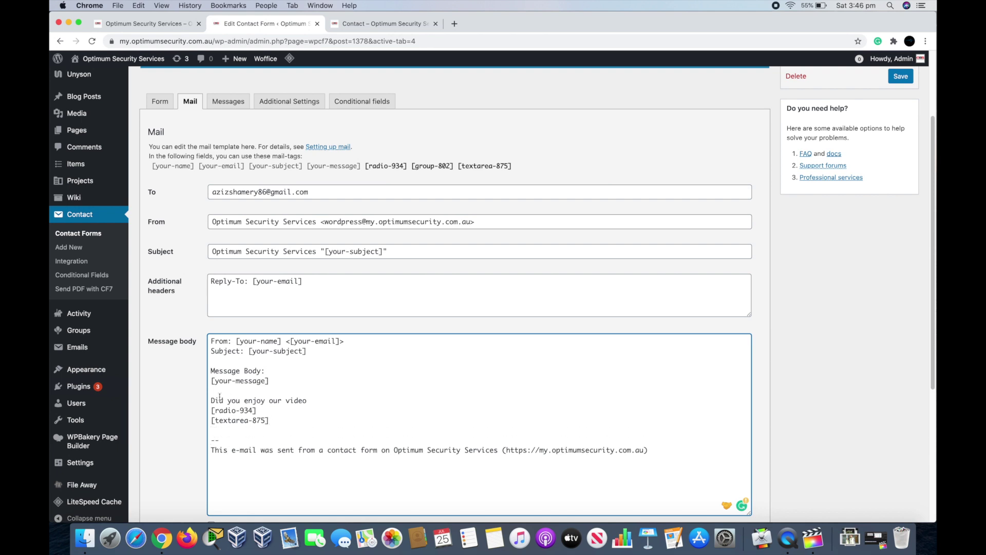
Save the form's mail template, and answer the video question with Yes on the live Contact page
scroll(220, 397, down, 8)
click(159, 472)
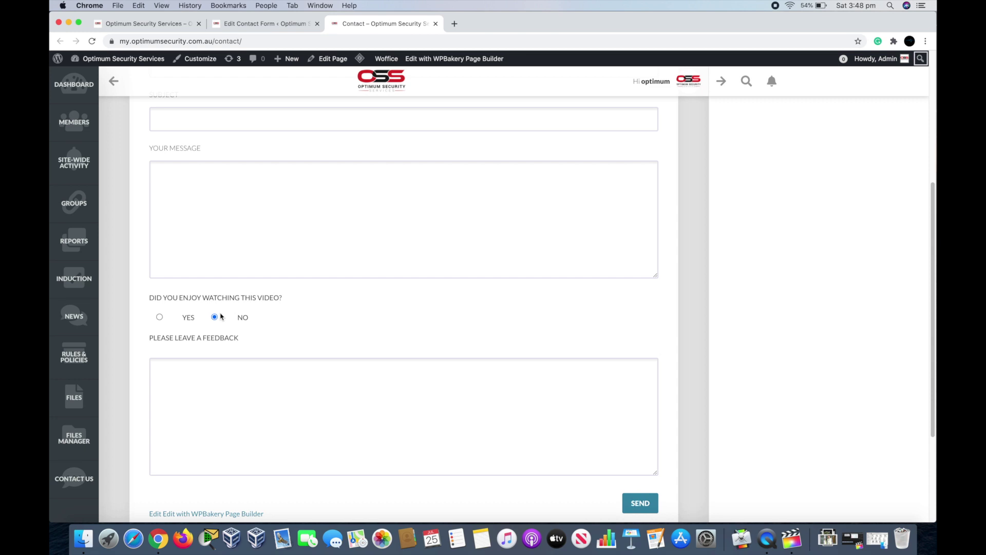
click(160, 318)
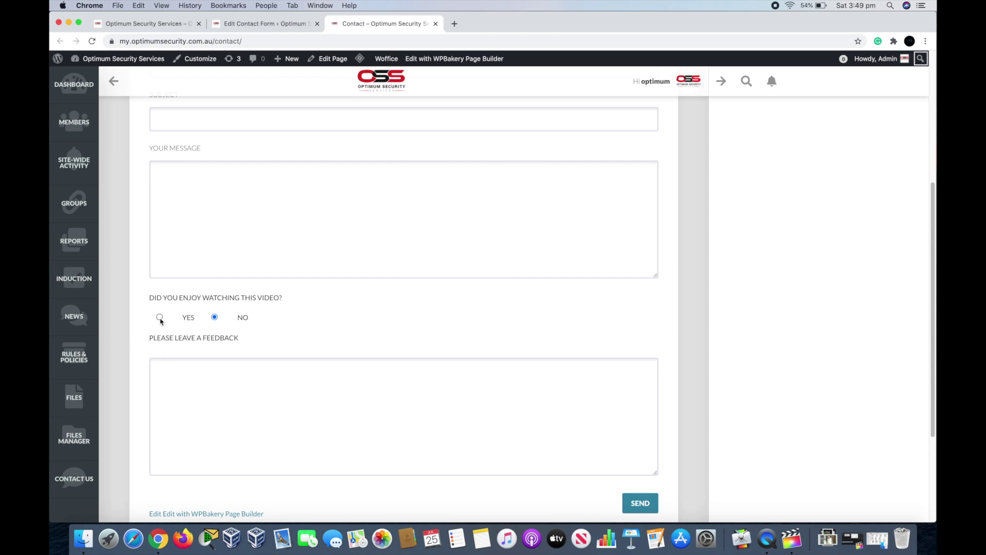